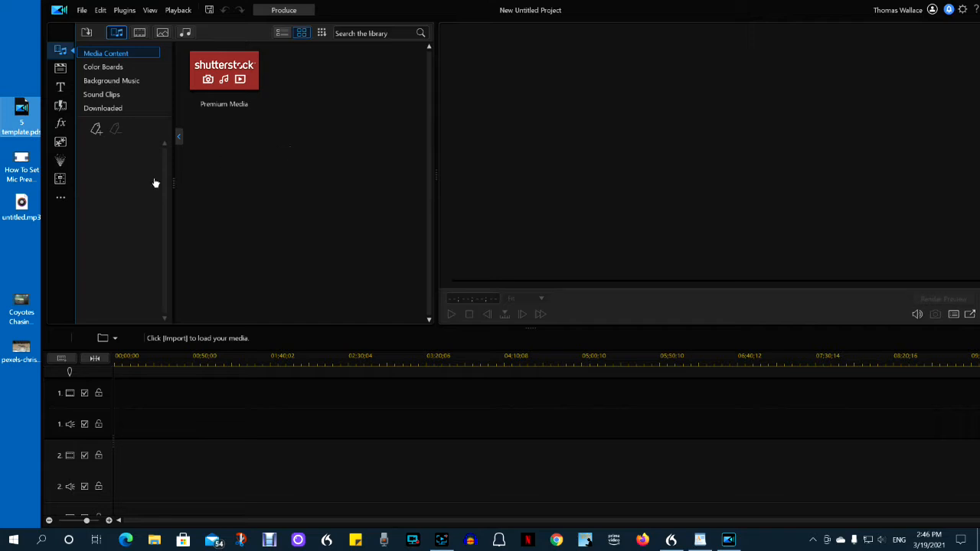
- Import untitled.mp3 into the media library and place the How To Set Mic Preamp video at the start of track 1 and again on track 2
left_click_drag(20, 205, 269, 132)
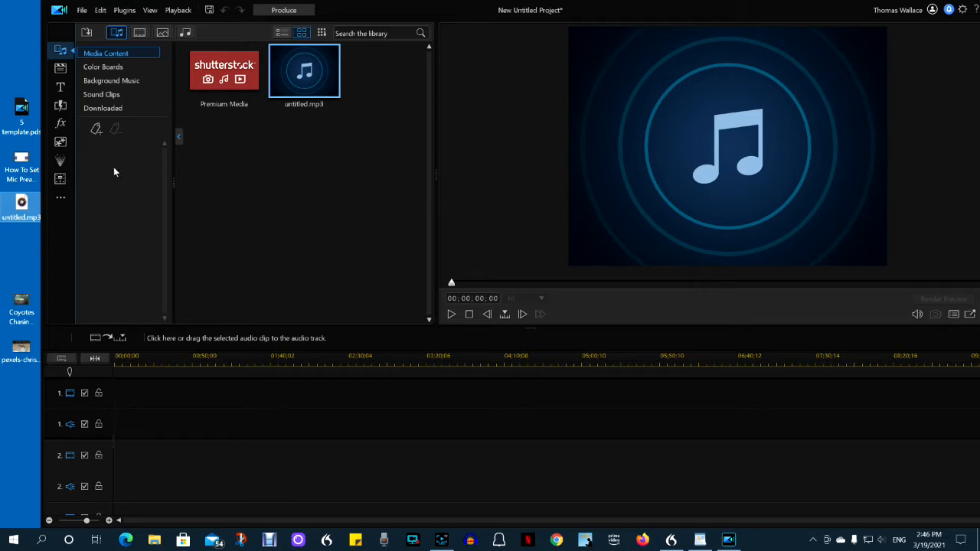
left_click_drag(21, 161, 122, 394)
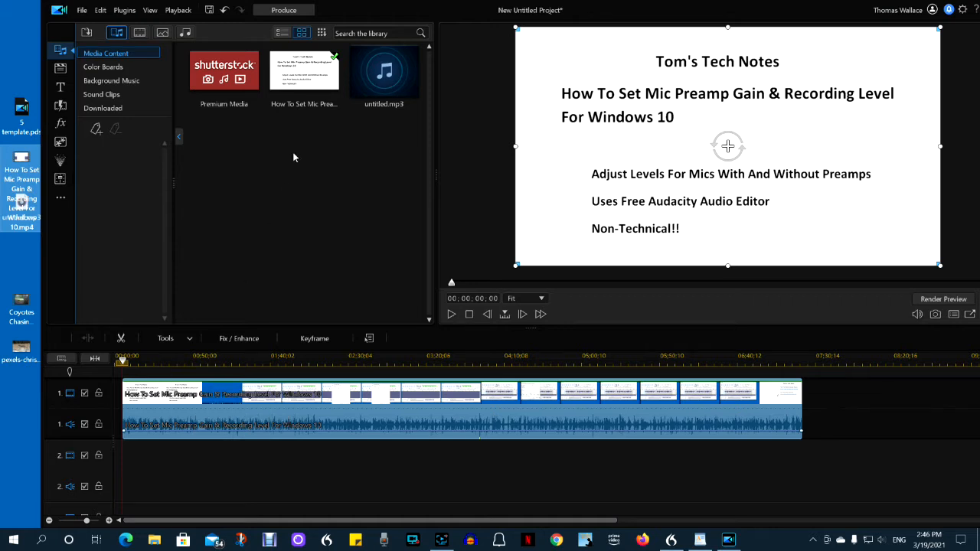
left_click(303, 77)
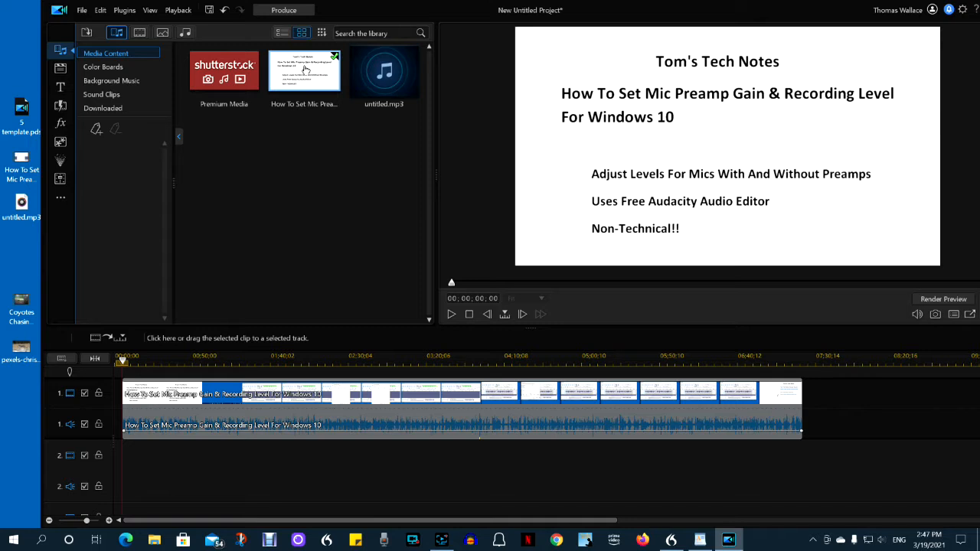
left_click_drag(302, 68, 271, 460)
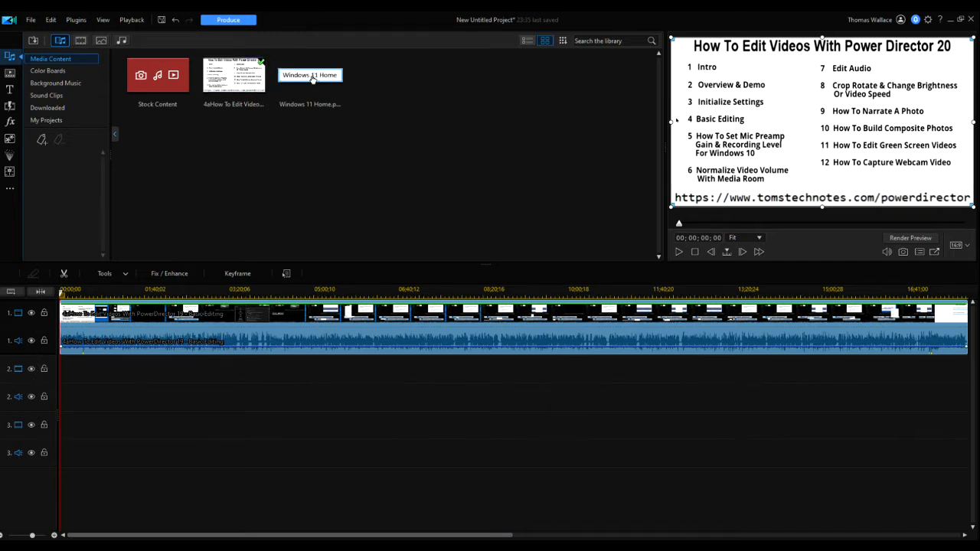
- Place the Windows 11 Home image at the start of video track 2
left_click_drag(309, 75, 73, 375)
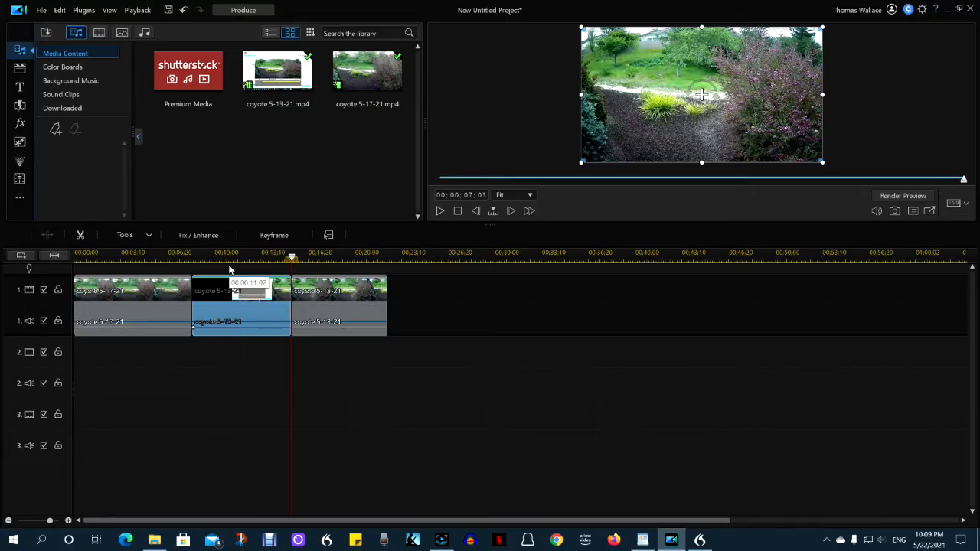
- Preview the timeline from inside the middle clip and again from 00;00;03;18 in the first clip
left_click(230, 259)
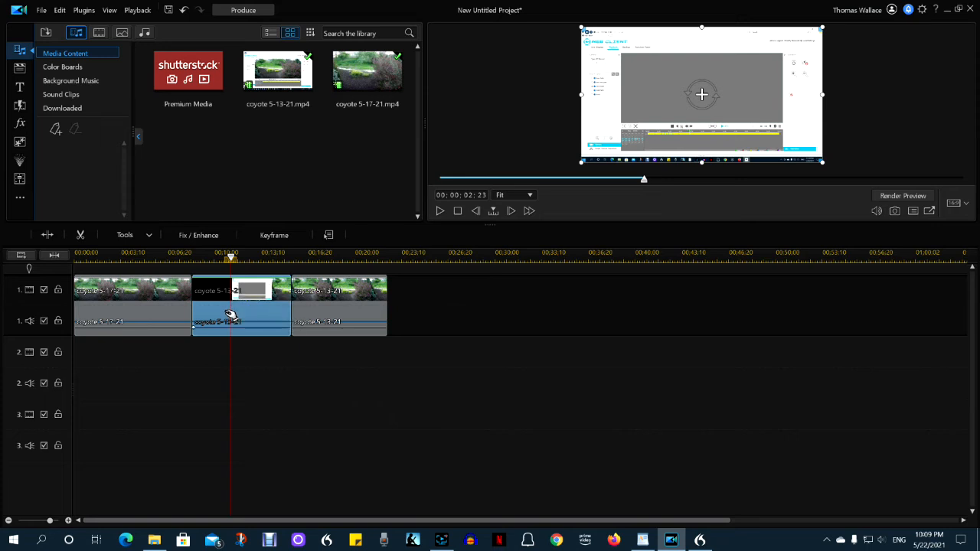
left_click(441, 210)
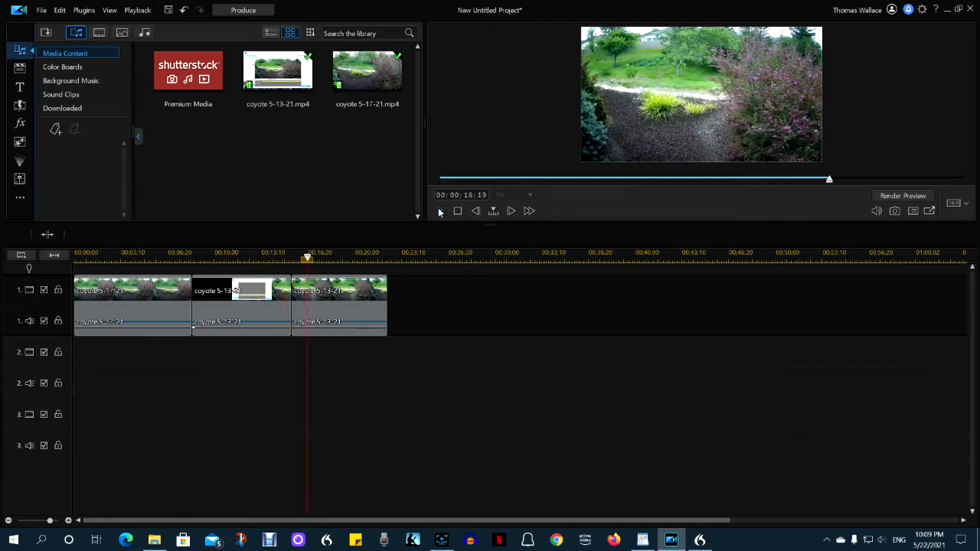
left_click(438, 211)
left_click(125, 255)
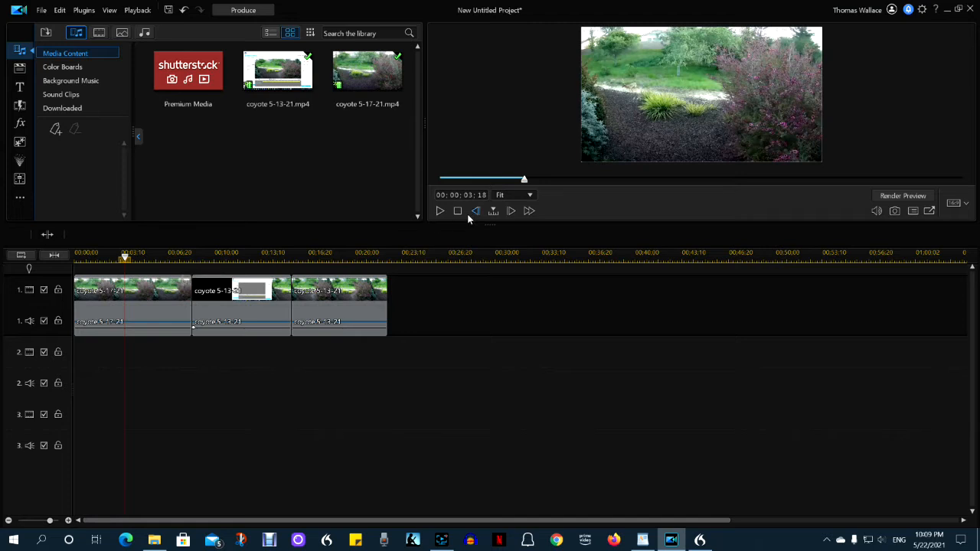
left_click(440, 211)
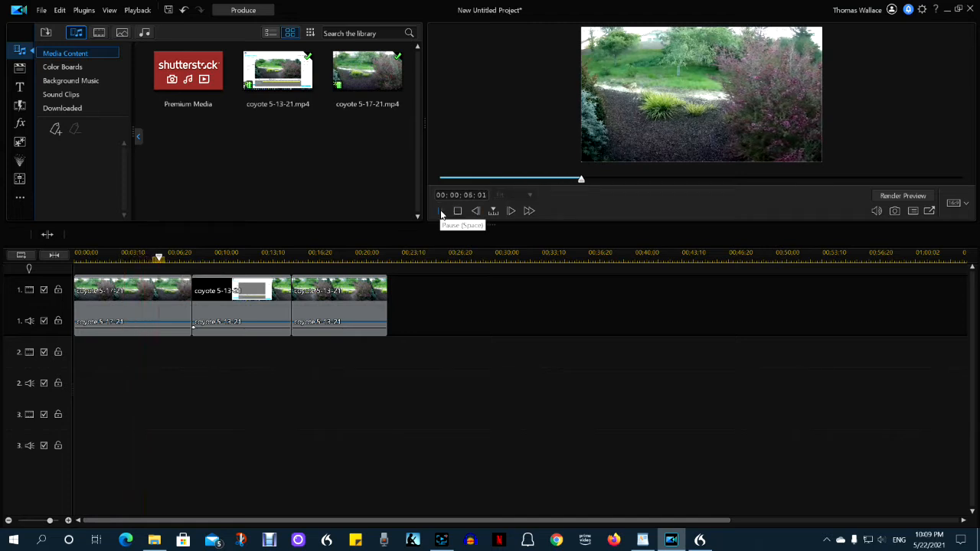
- Turn off automatic switching to movie mode during playback in the editing preferences
left_click(350, 101)
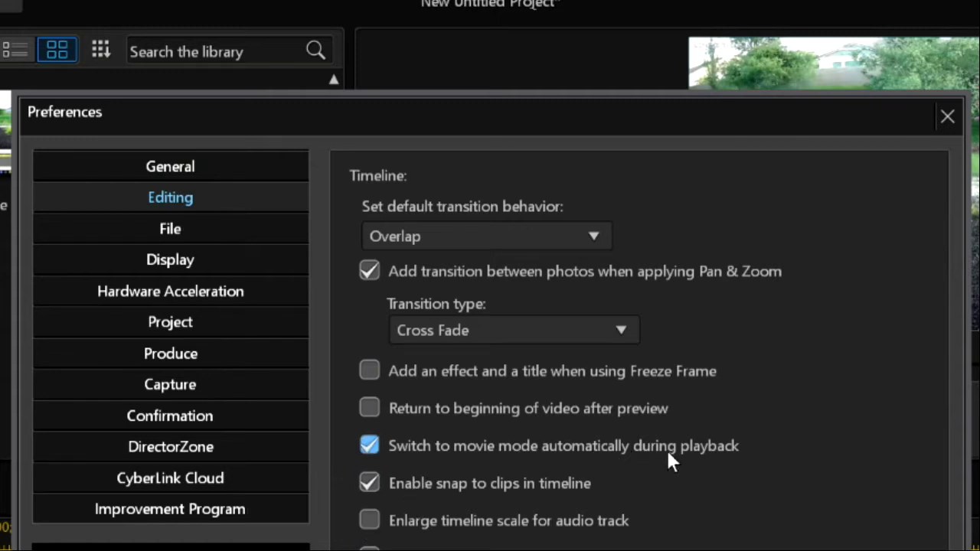
left_click(369, 446)
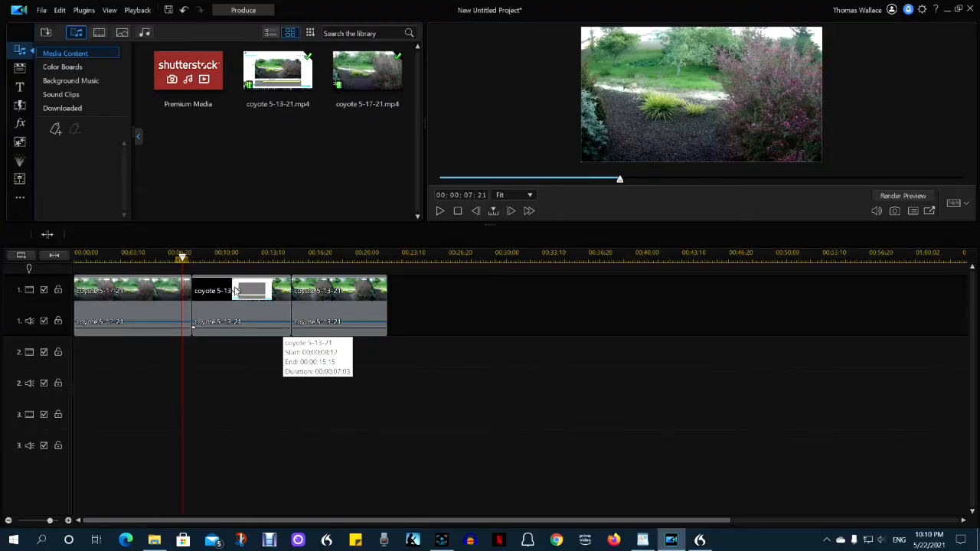
- Play the middle clip on its own, and play the whole movie from 00;00;11;16 with no clip selected
left_click(236, 291)
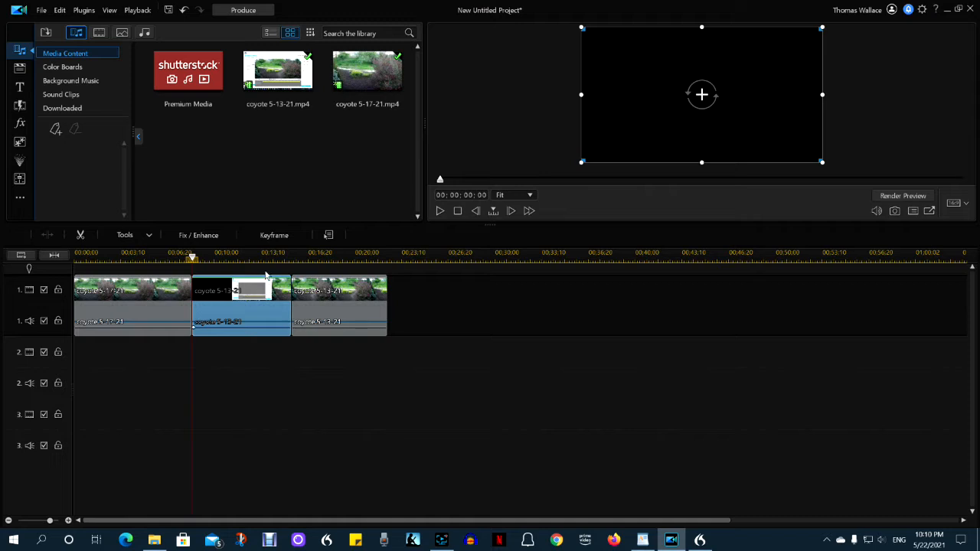
left_click(440, 211)
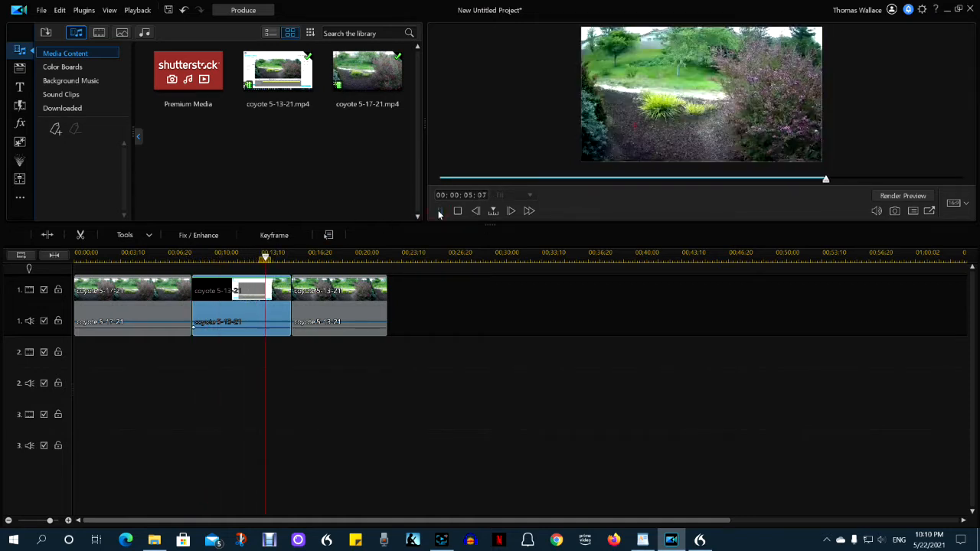
left_click(236, 291)
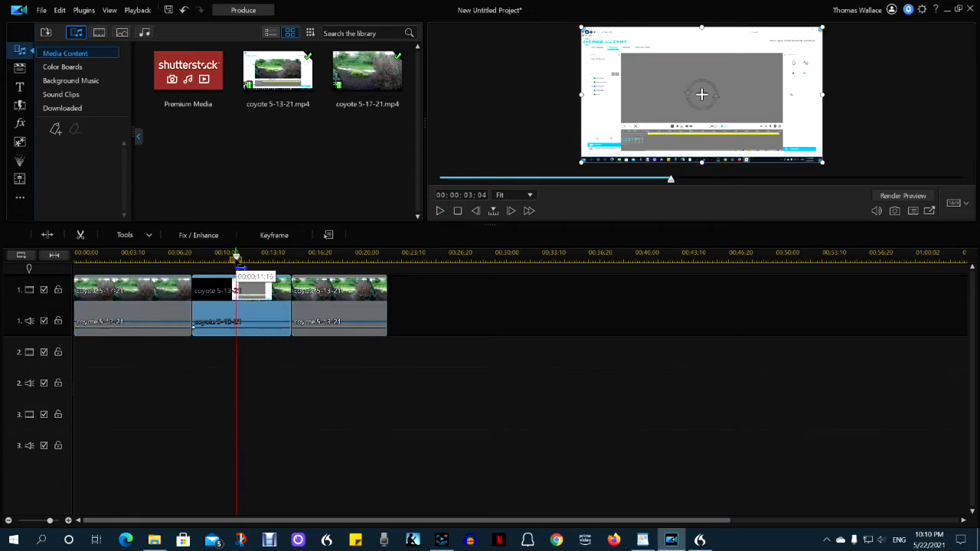
left_click(250, 365)
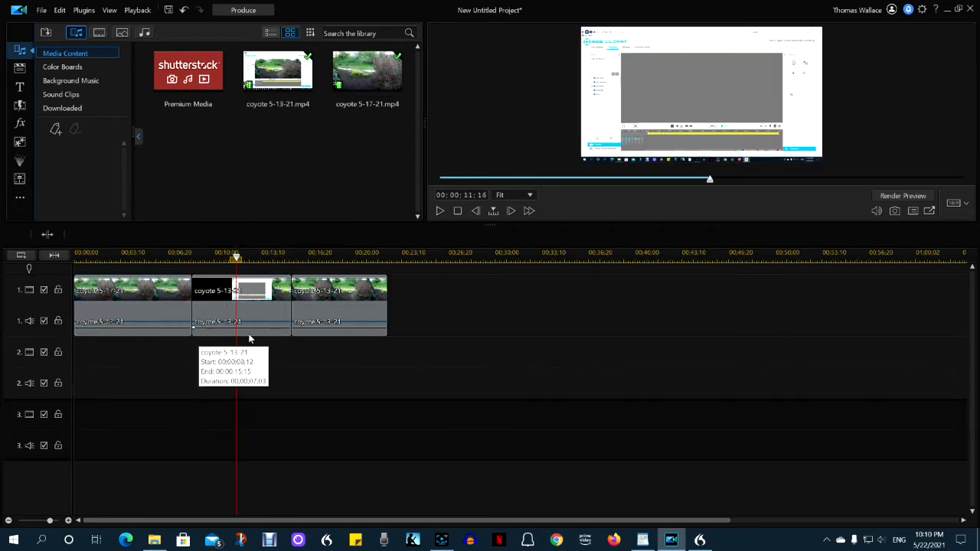
left_click(440, 212)
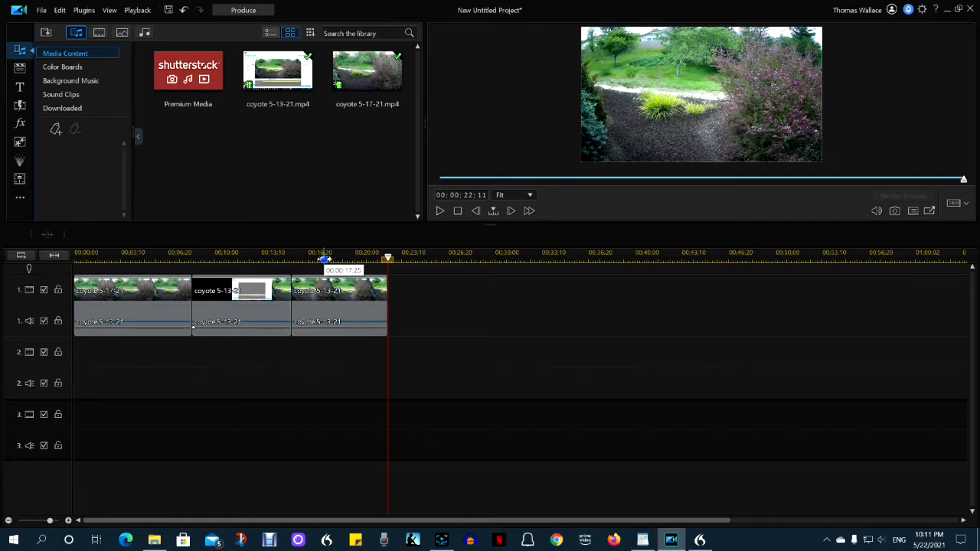
- Play only the third clip from timeline position 00;00;17;25, and play the whole movie from 00;00;11;25
left_click(325, 260)
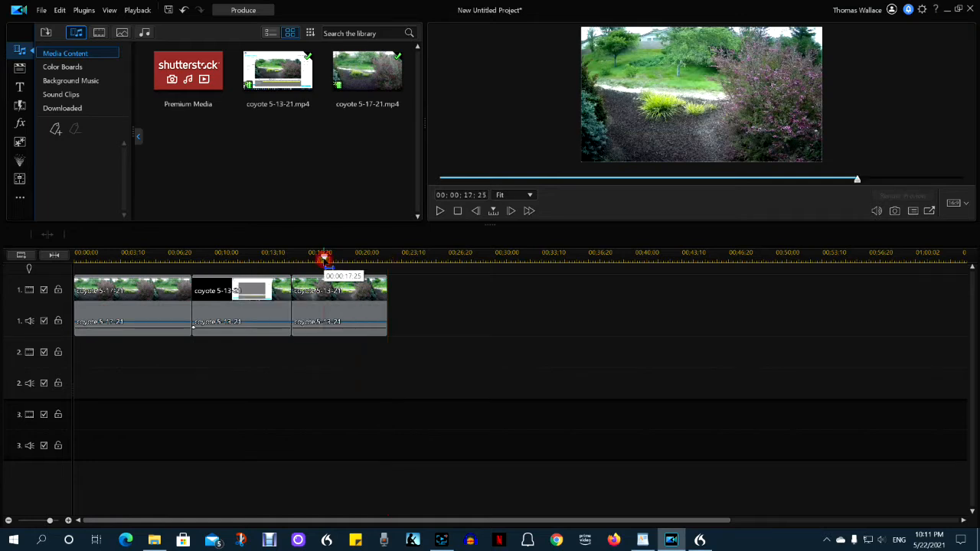
left_click(324, 306)
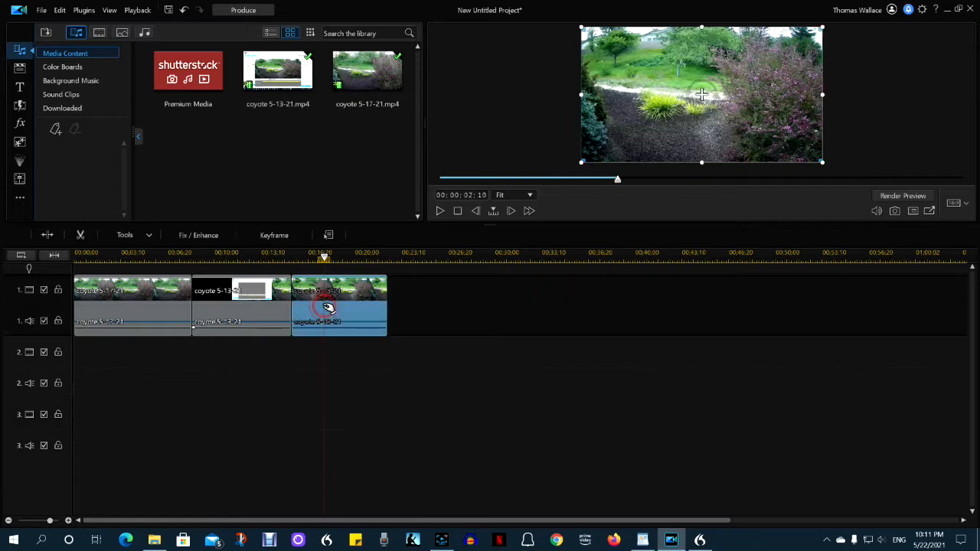
left_click(440, 212)
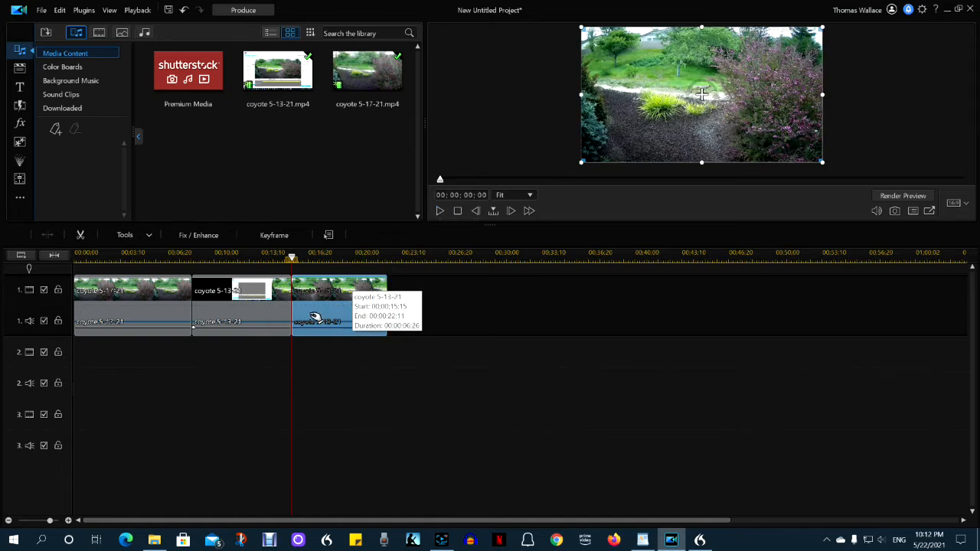
left_click(240, 259)
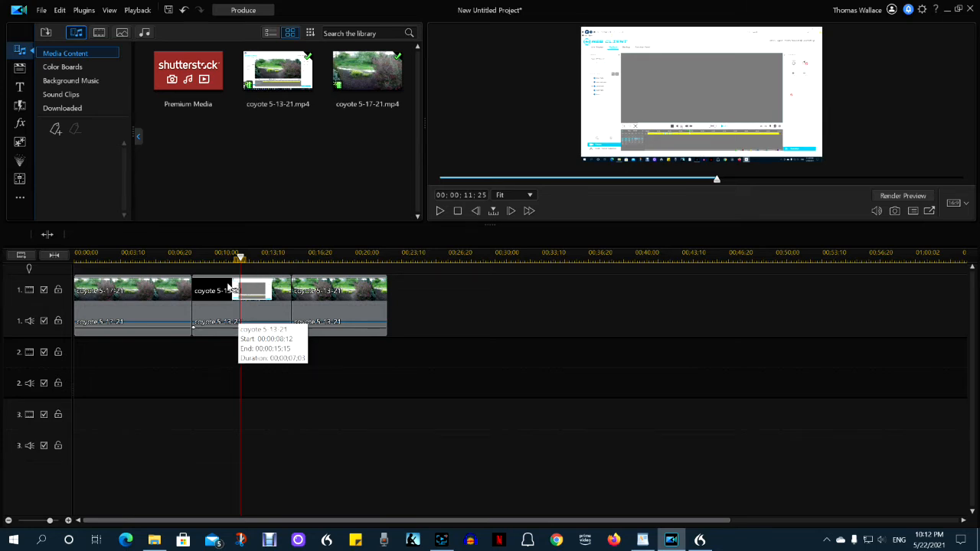
left_click(440, 210)
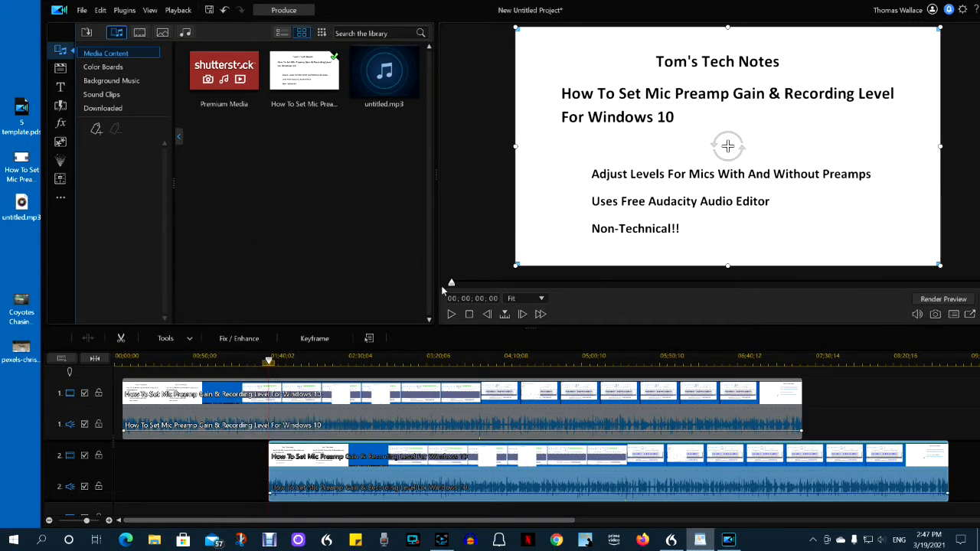
- Split the track 2 clip about 34 seconds in, and split the track 1 clip at 00;02;30;06 and 00;03;03;06
left_click_drag(452, 282, 497, 285)
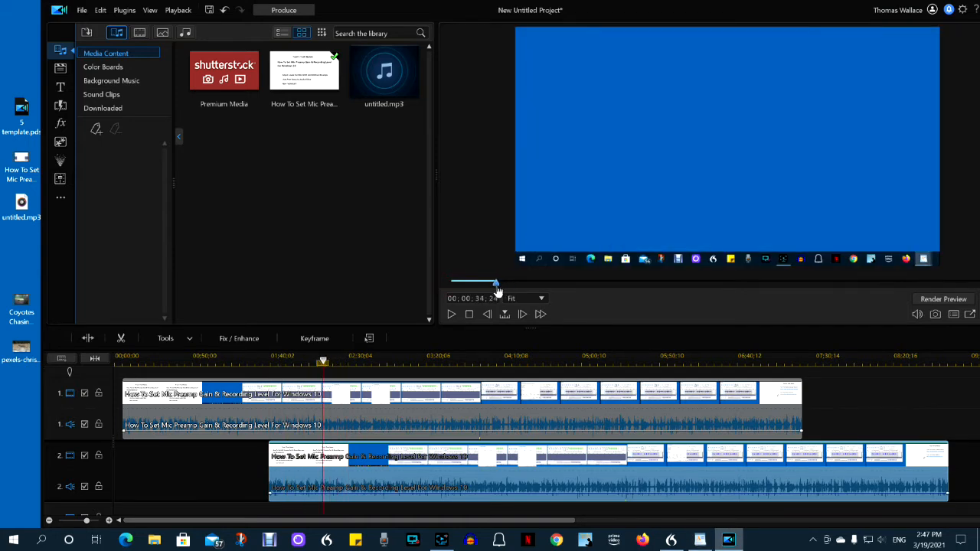
left_click(86, 338)
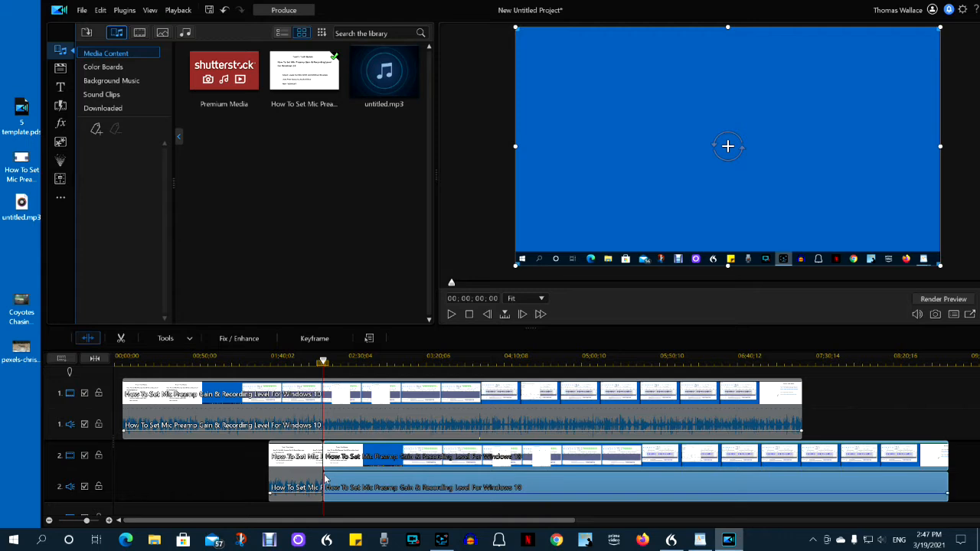
left_click(342, 411)
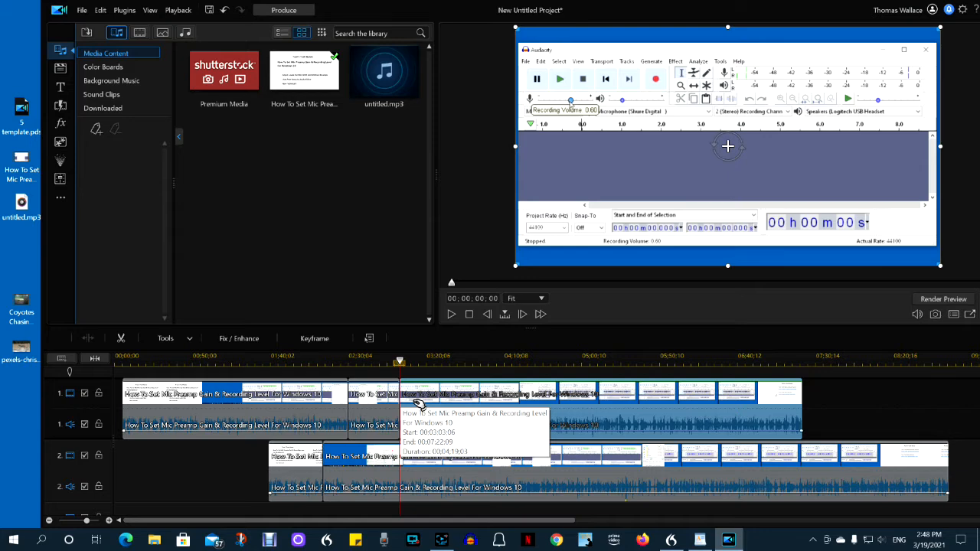
left_click(452, 314)
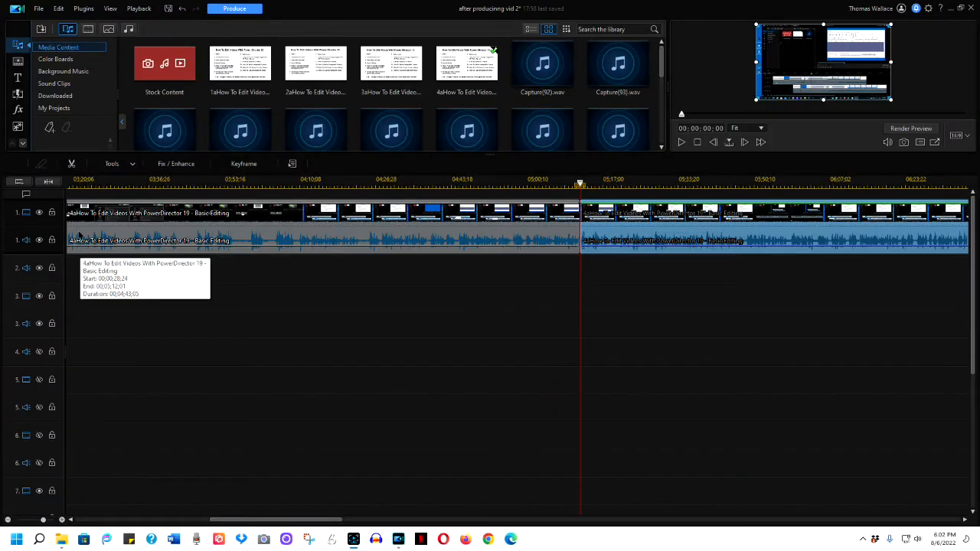
- Open the alias editor for the track 1 clip that ends at the 00;05;12;01 cut
right_click(80, 236)
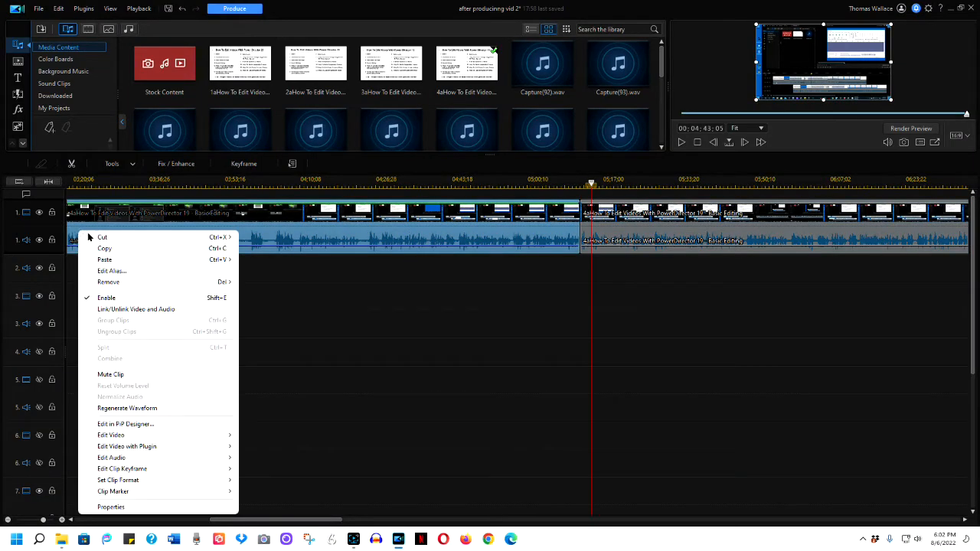
left_click(110, 274)
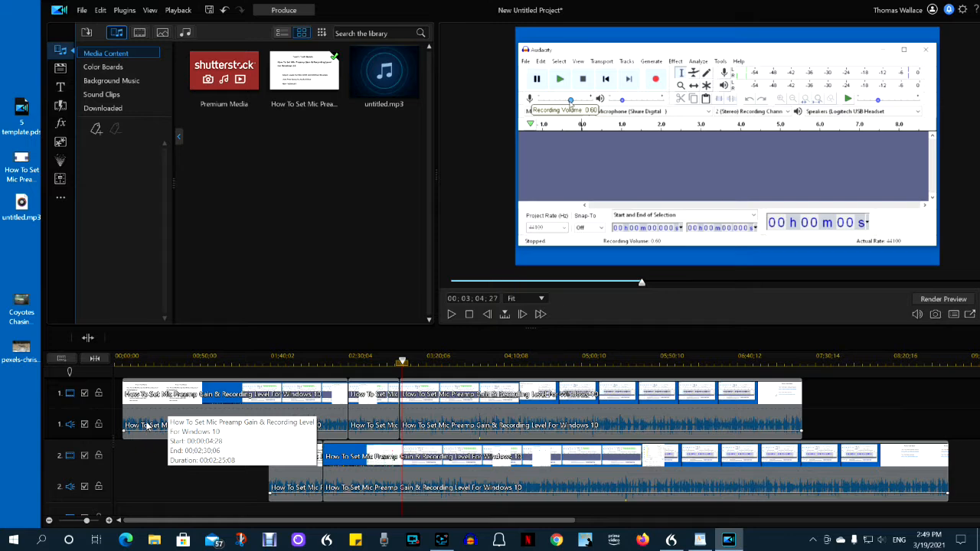
- Set the alias of the first clip on track 1 to 1
right_click(148, 428)
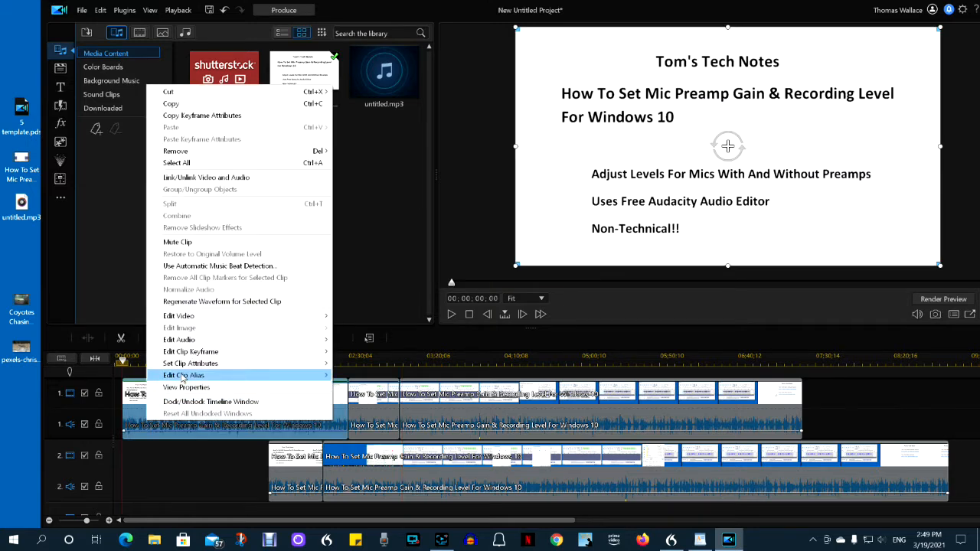
mouse_move(184, 378)
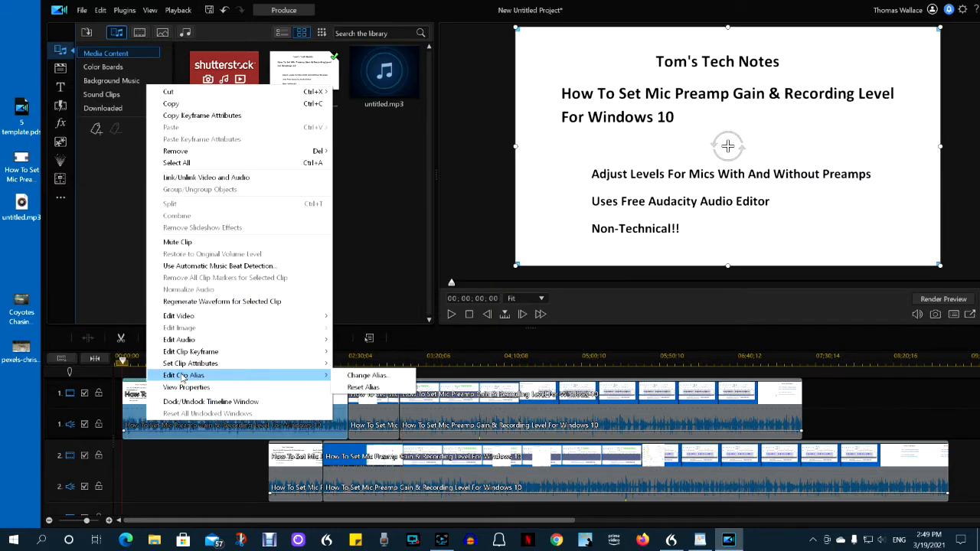
left_click(358, 376)
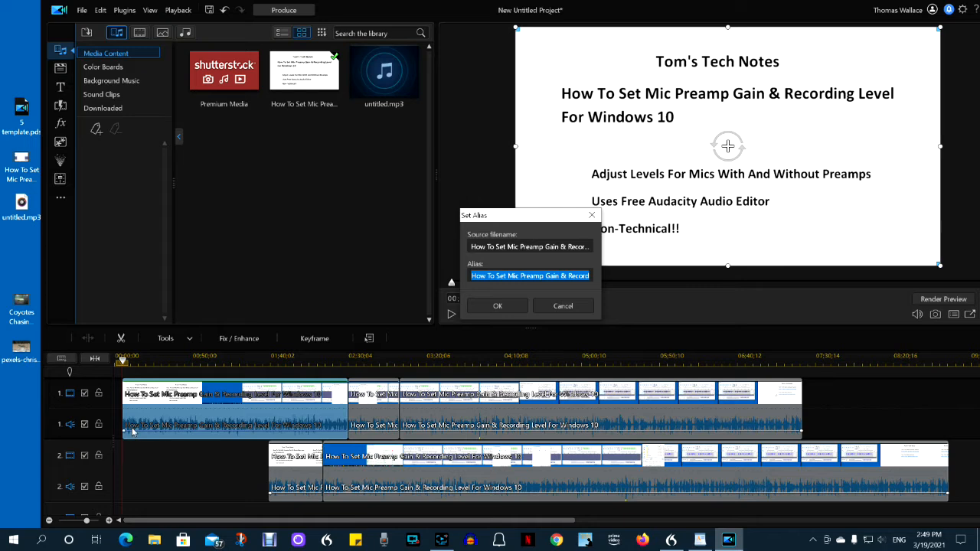
key("Return")
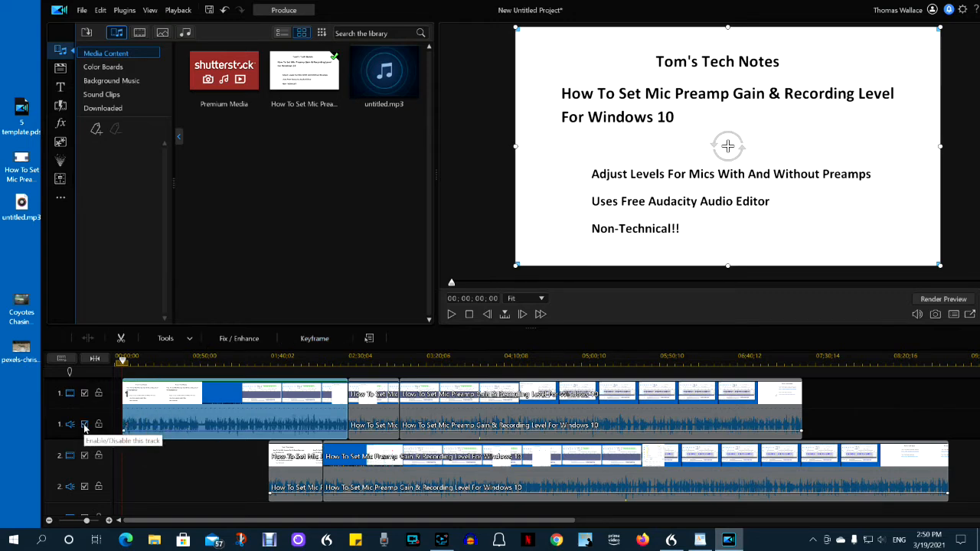
- Disable both the video and the audio of track 2
left_click(85, 456)
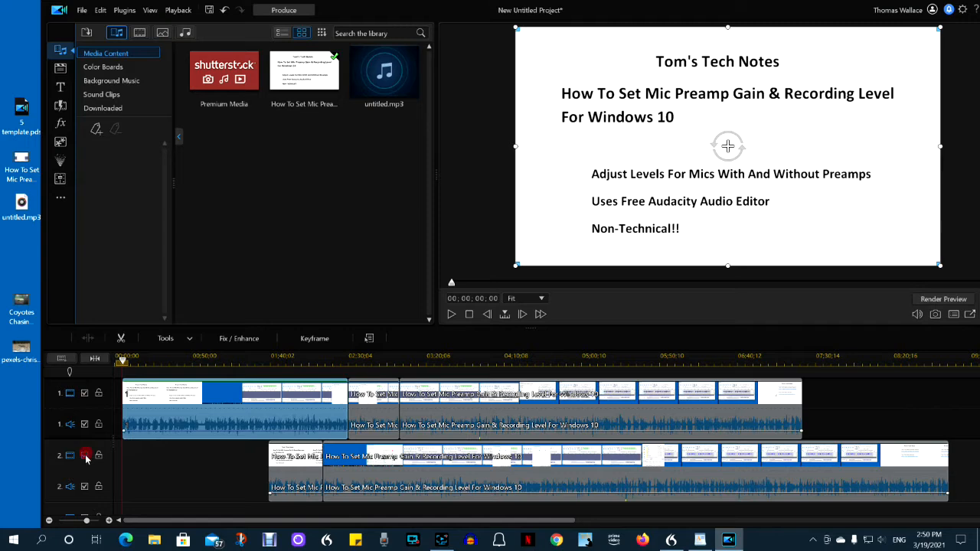
left_click(84, 487)
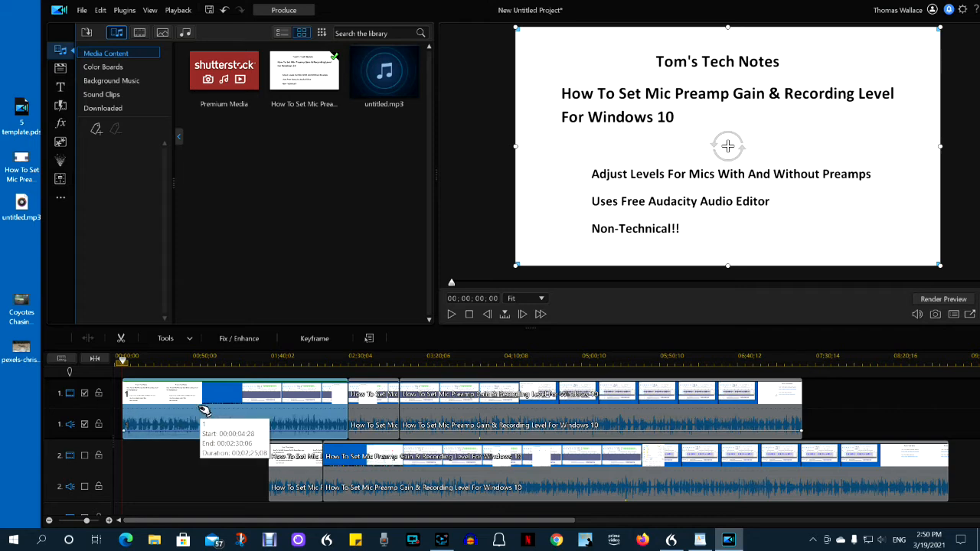
- Preview the first clip on track 1 with track 2 disabled, and select that clip
left_click(450, 314)
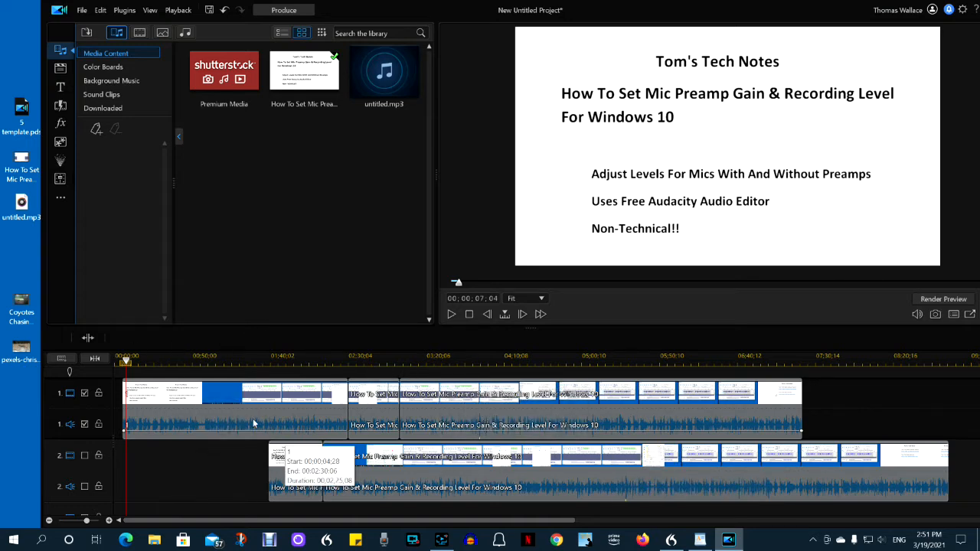
left_click(174, 418)
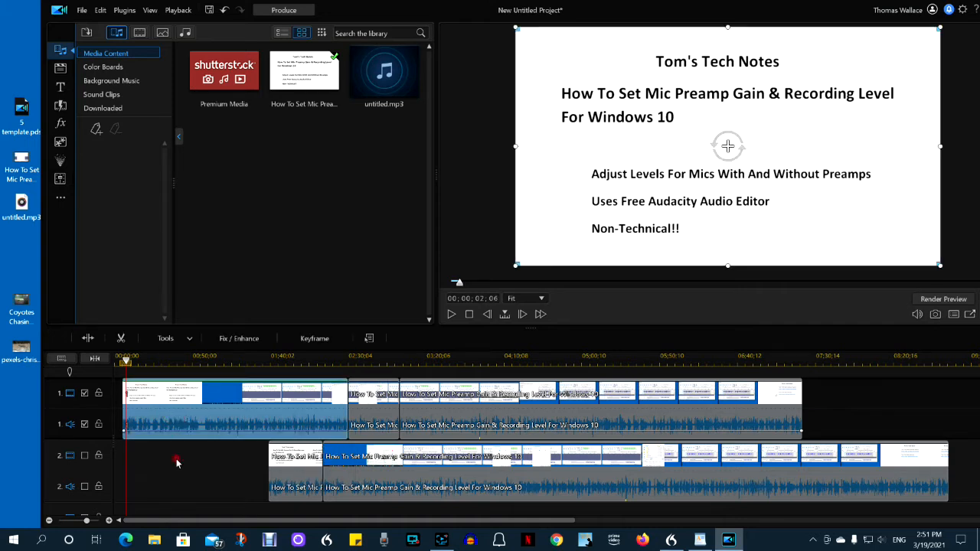
- Switch to whole-movie playback and back to the first clip on track 1, and return the playhead to that clip's start
left_click(176, 463)
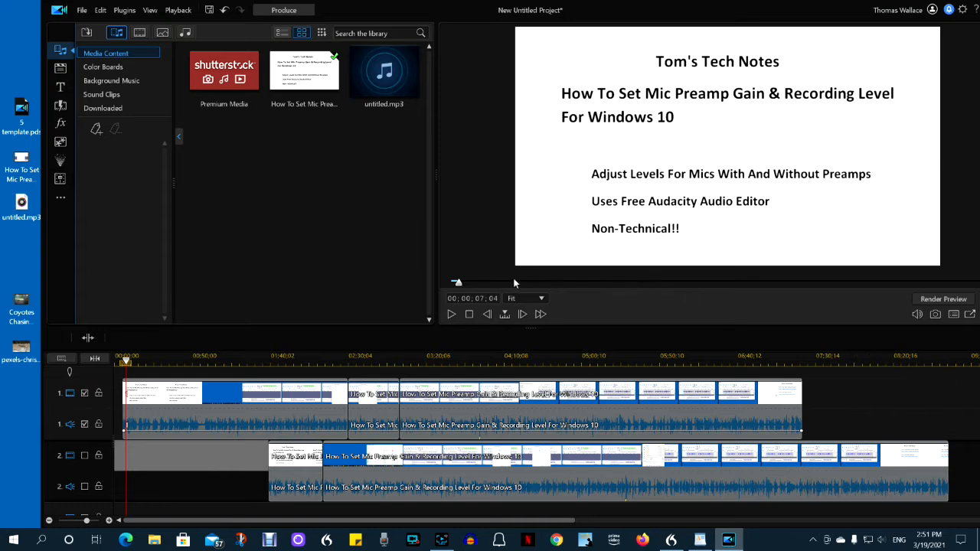
left_click(267, 426)
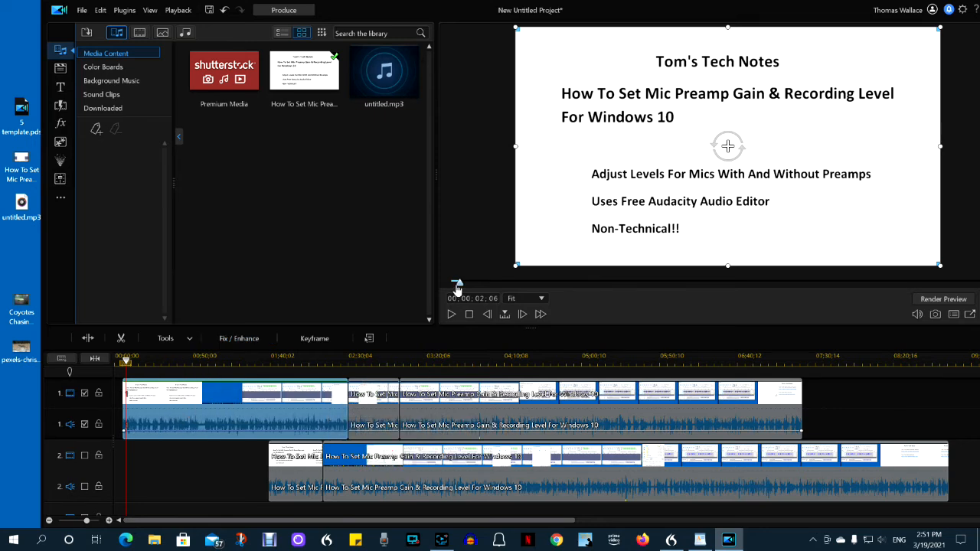
left_click_drag(457, 289, 451, 284)
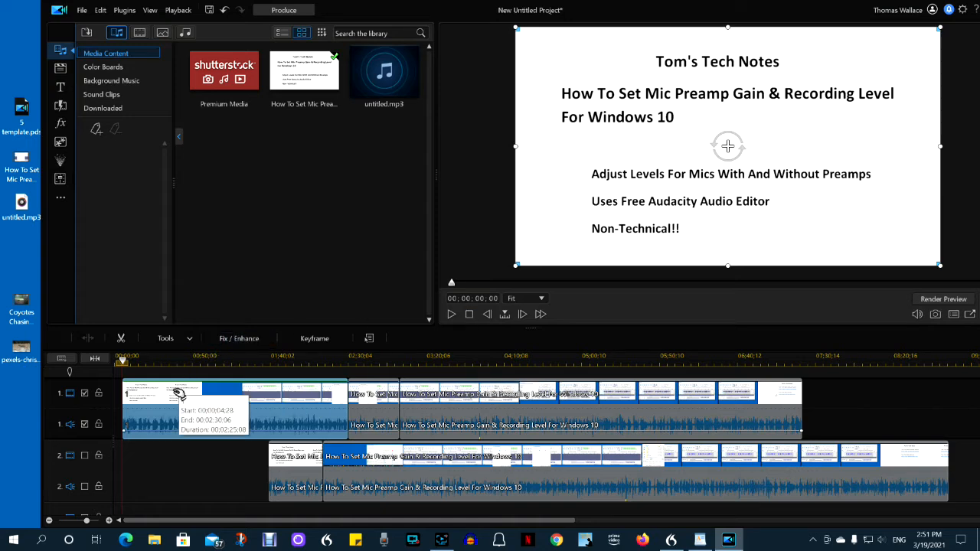
- Play and pause the movie, return the playhead to its very start, and move it to 00;00;16;10
left_click(451, 315)
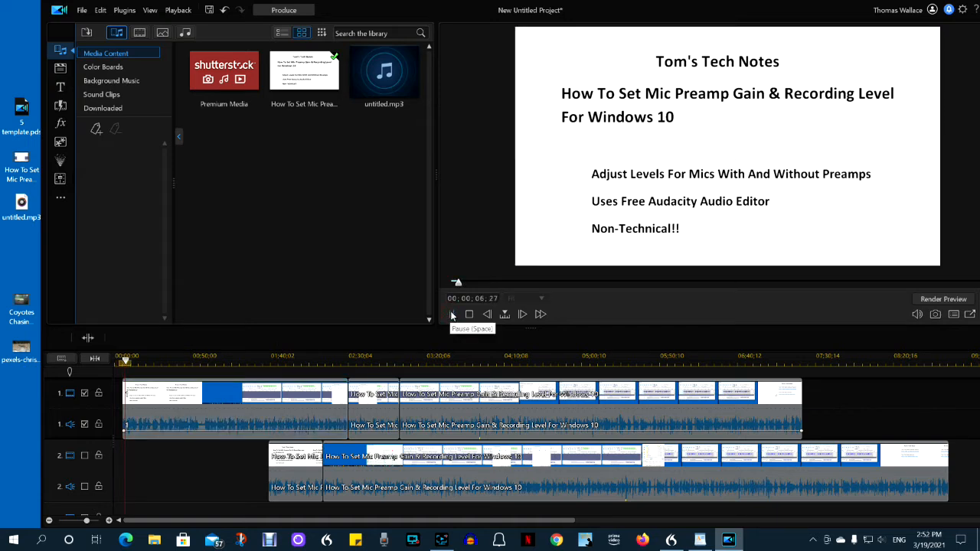
left_click(451, 315)
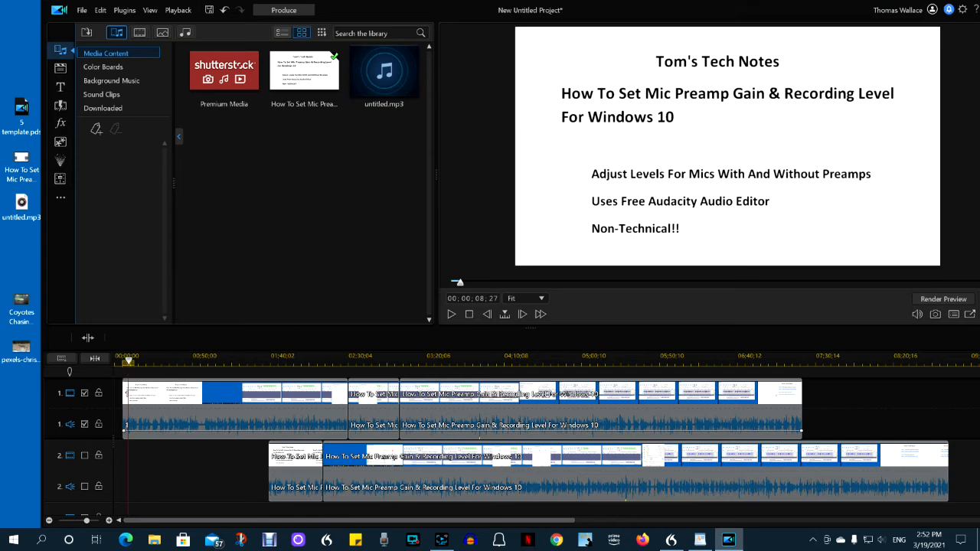
left_click_drag(459, 283, 425, 304)
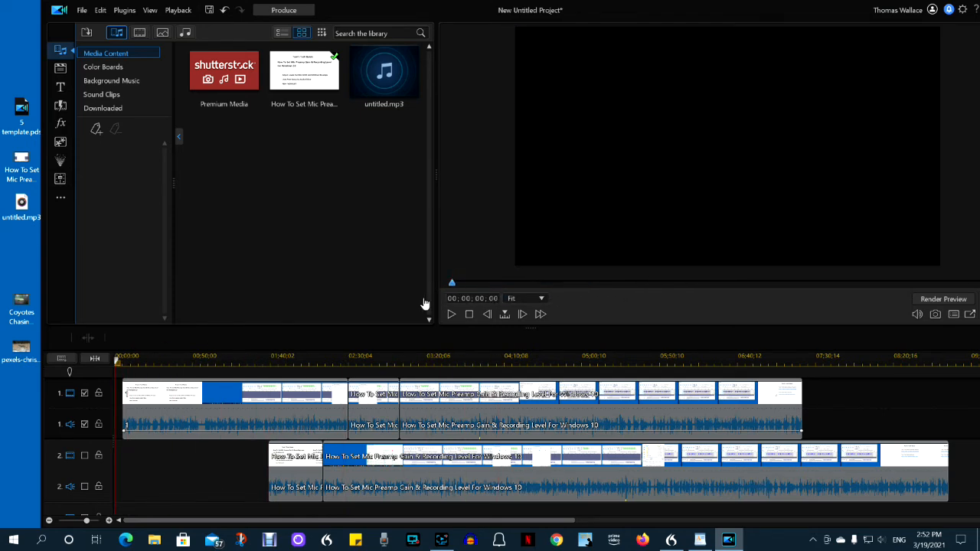
left_click(468, 283)
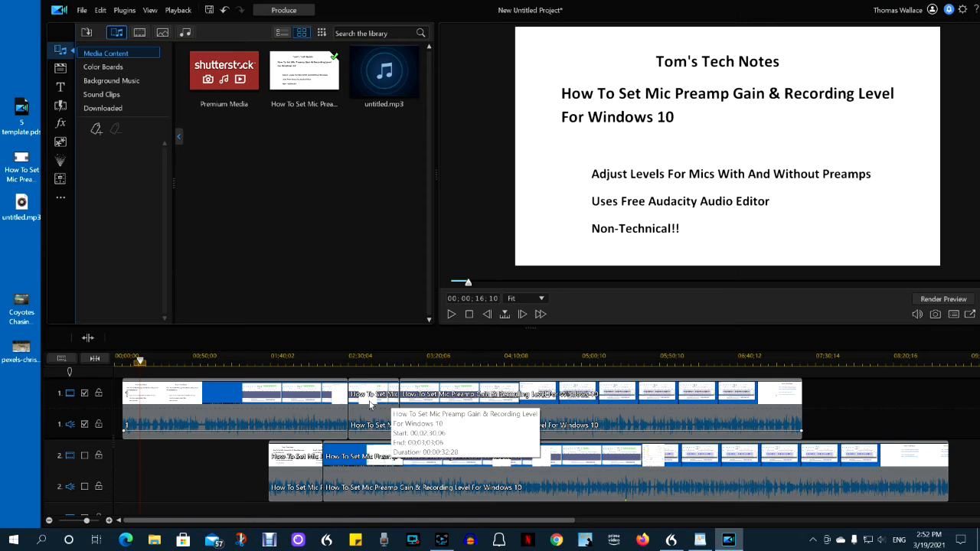
- Compare clip playback of track 1's first clip with movie playback by scrubbing the whole movie from start to end
left_click(220, 406)
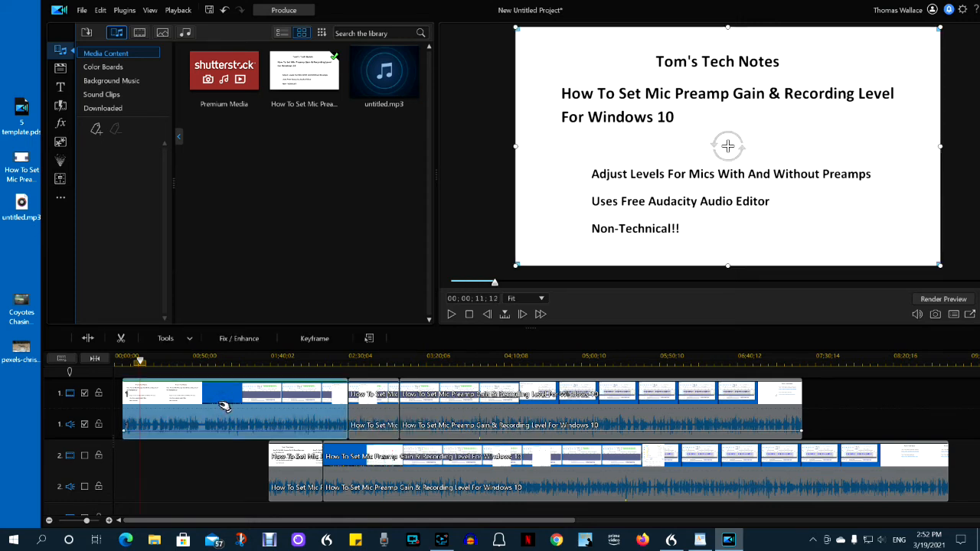
left_click(166, 495)
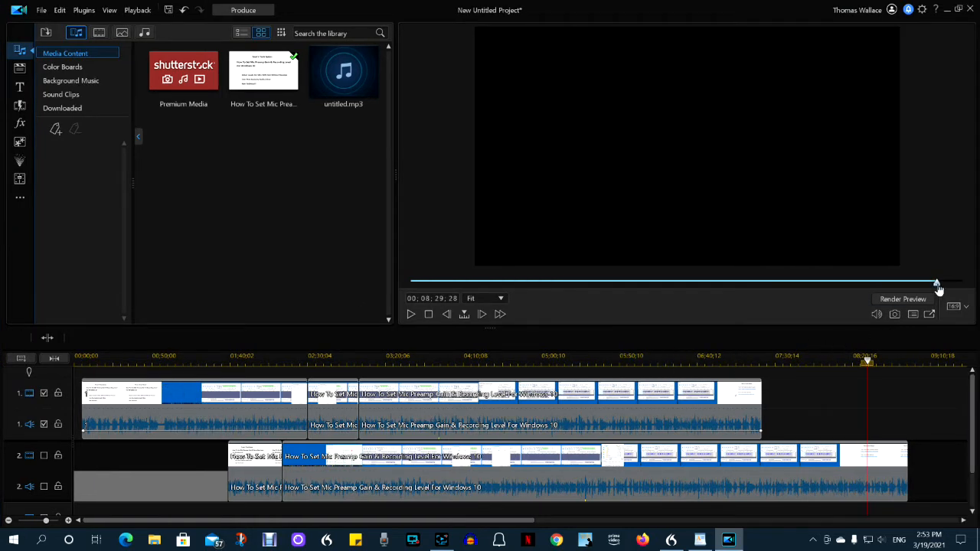
left_click_drag(936, 283, 350, 291)
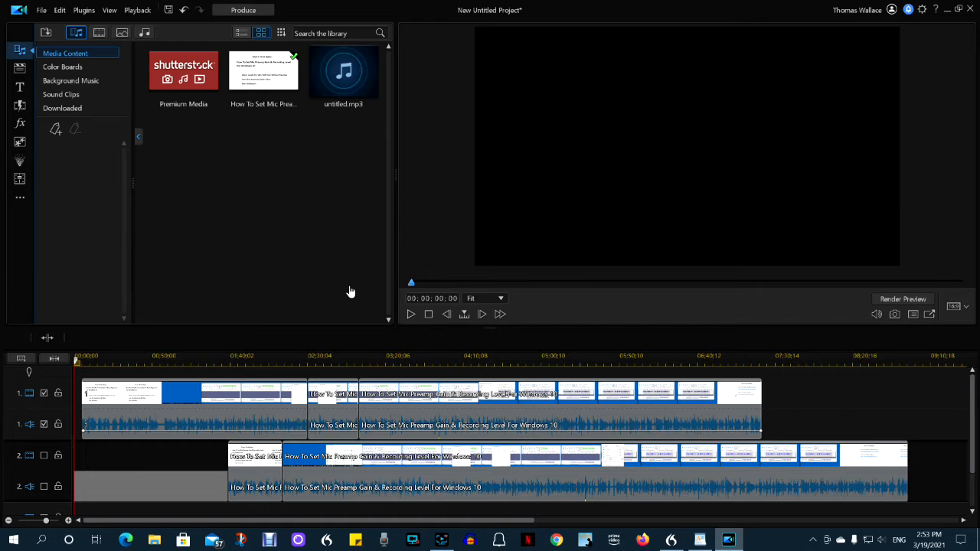
left_click_drag(411, 284, 977, 276)
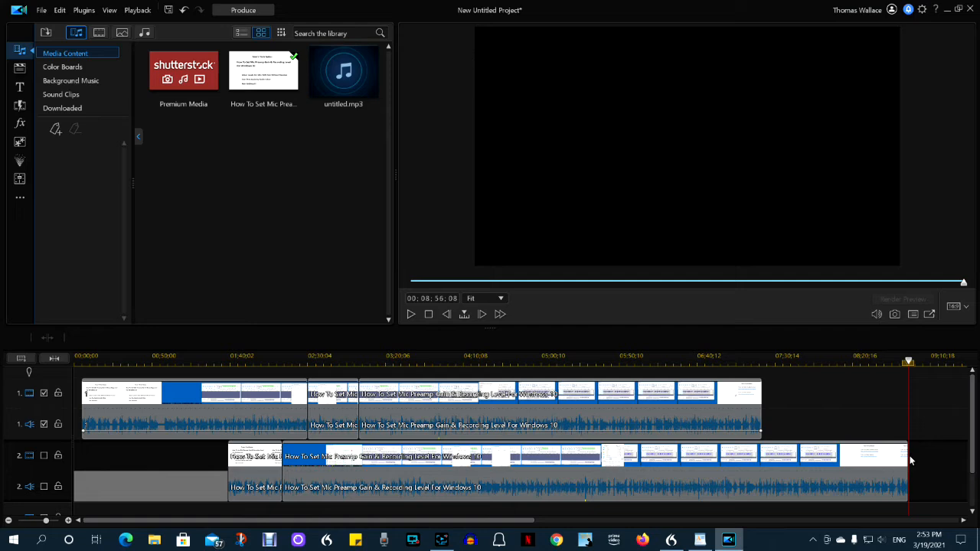
- Examine the second clip on track 1 in clip and movie playback, and view the available seek units without changing the current one
left_click(346, 427)
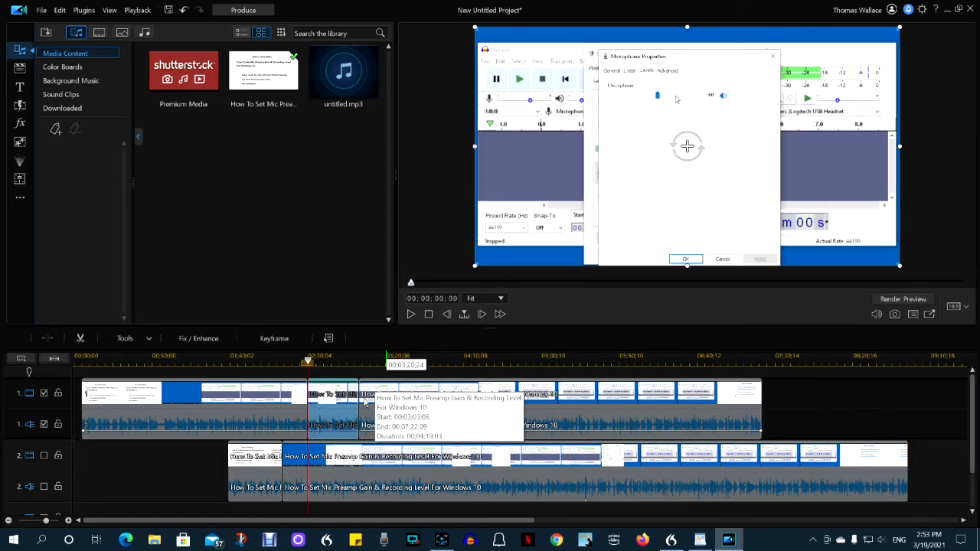
left_click_drag(411, 283, 420, 302)
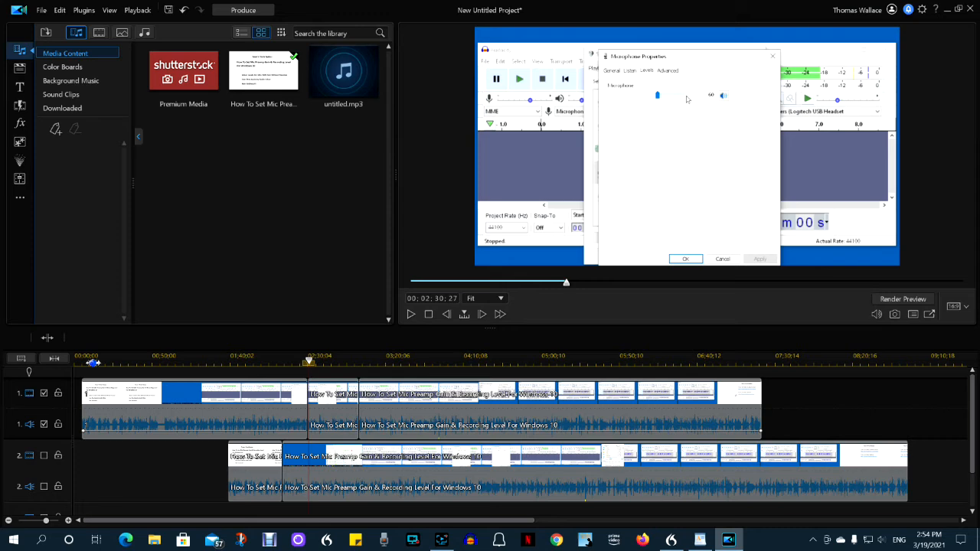
left_click(465, 315)
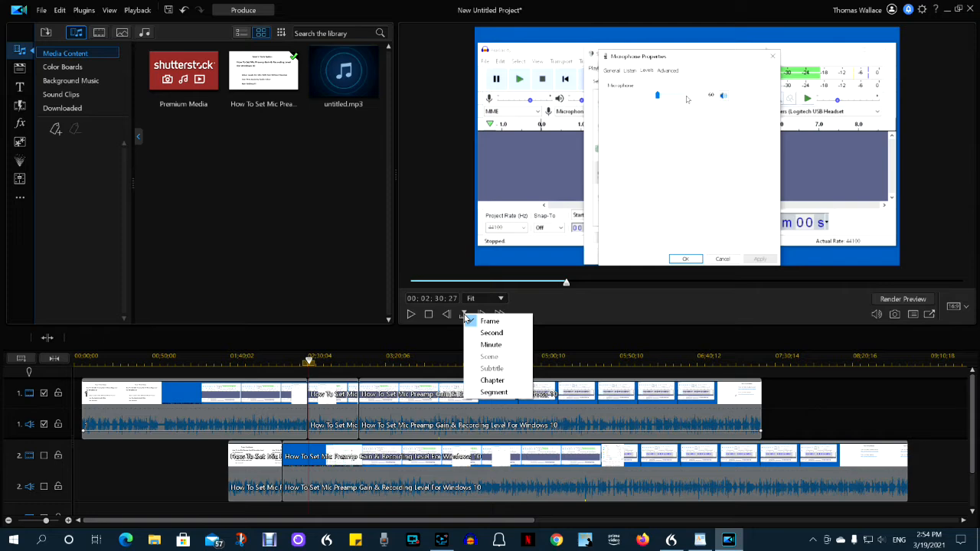
left_click(559, 311)
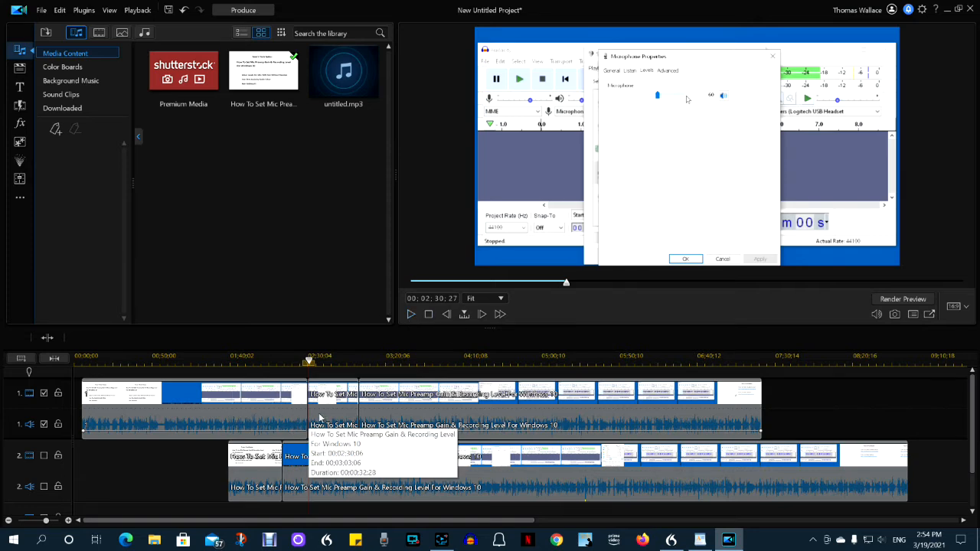
- Select the last clip on track 1 and stop playback
left_click(473, 414)
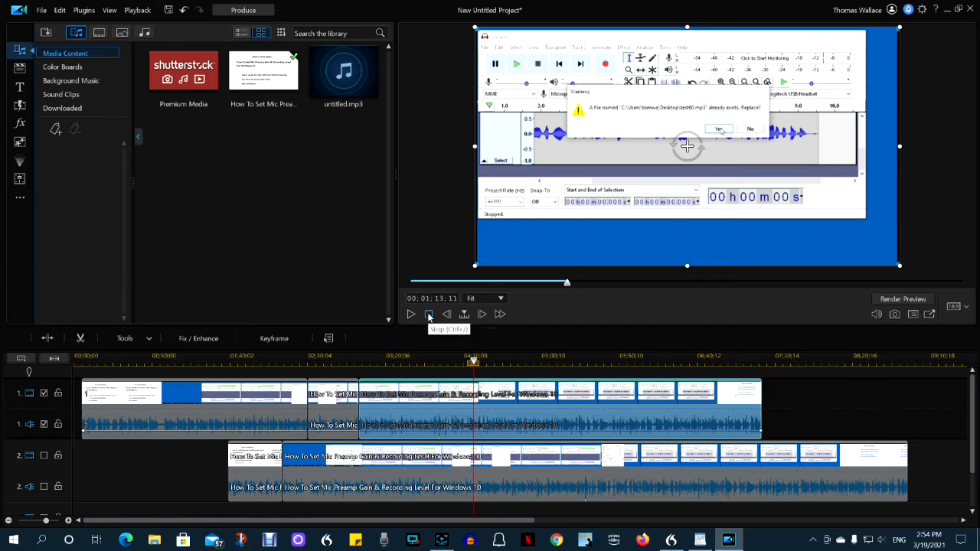
left_click(429, 315)
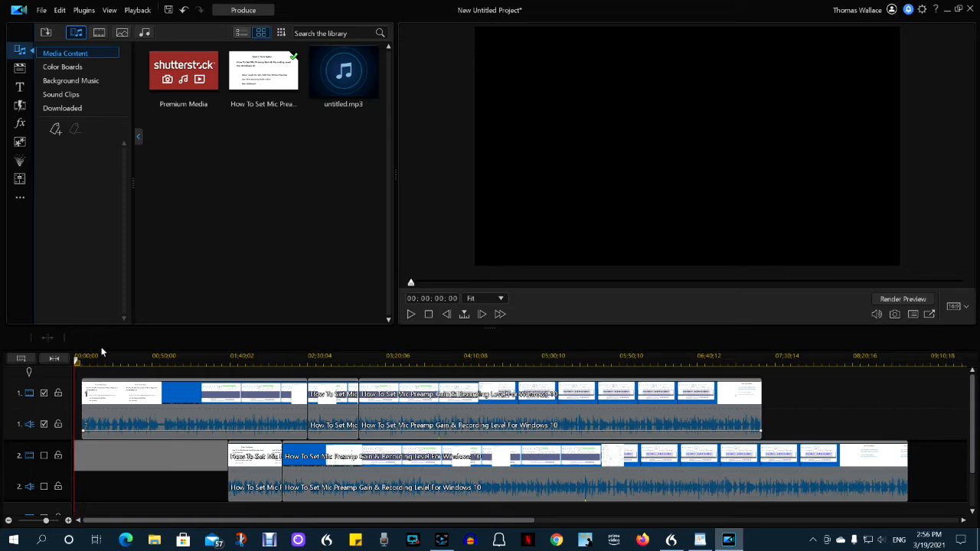
- Select multiple clips across both tracks, including the last clip on track 1 but excluding the second clip on track 1
left_click(331, 423)
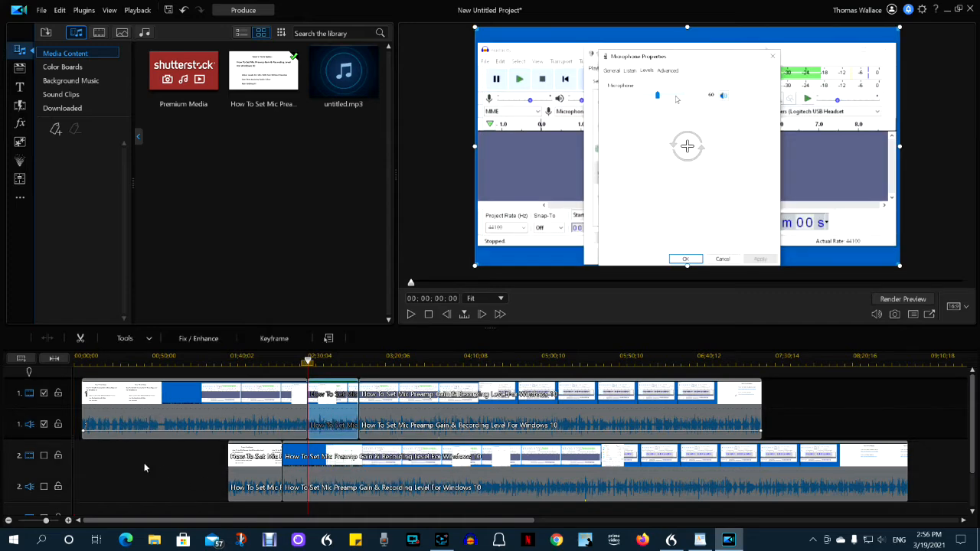
left_click_drag(144, 462, 349, 414)
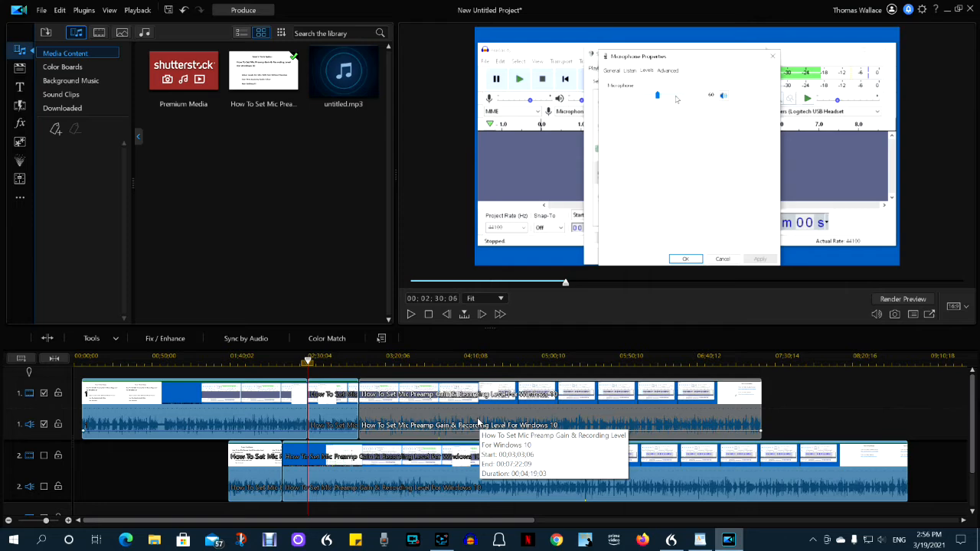
left_click(478, 419, "ctrl")
left_click(328, 425, "ctrl")
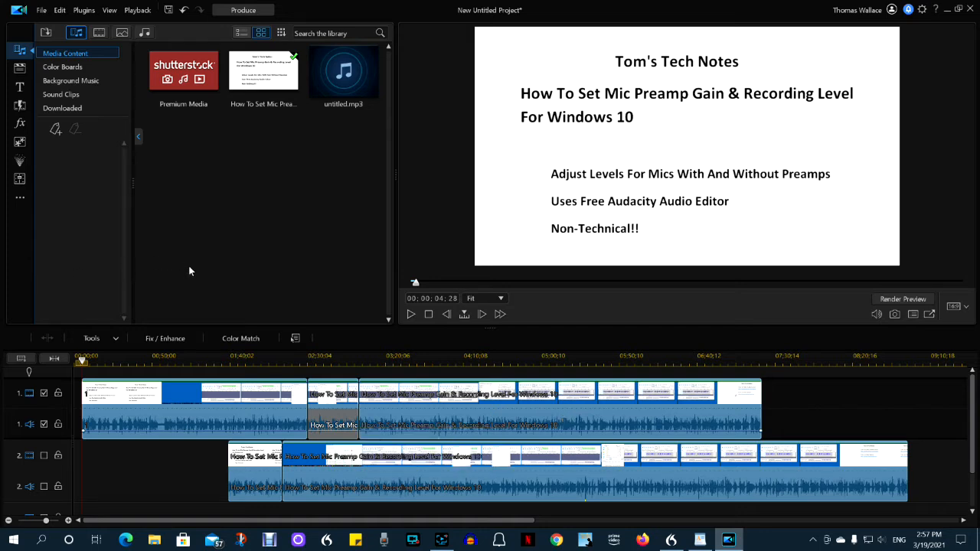
- Position the playhead at several timeline points with and without a clip selected, ending at 00;01;38;27 in movie playback
left_click_drag(84, 360, 269, 363)
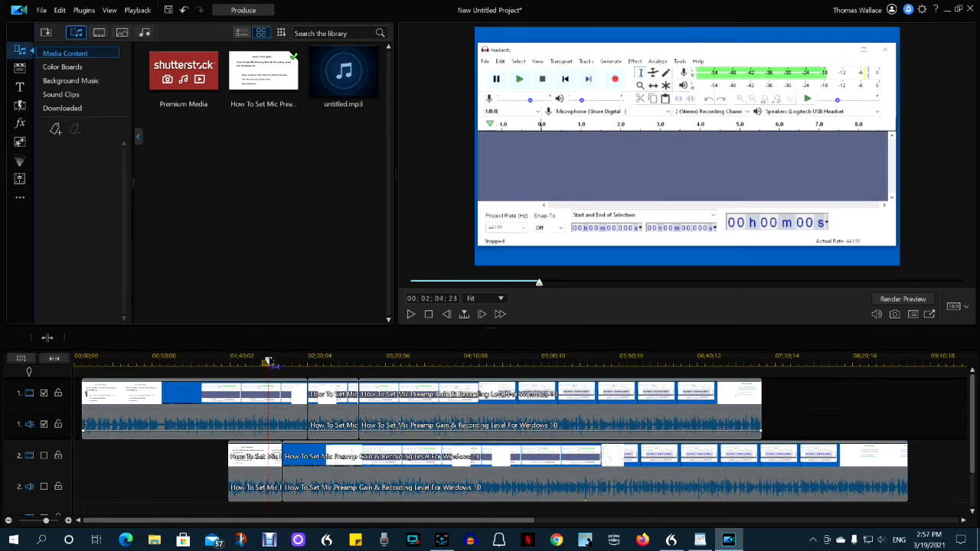
left_click(269, 386)
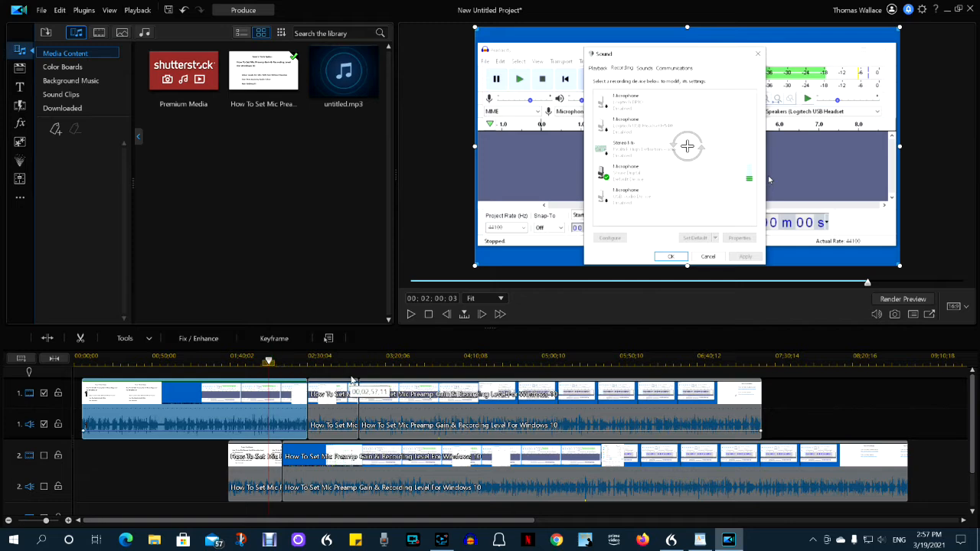
left_click(389, 362)
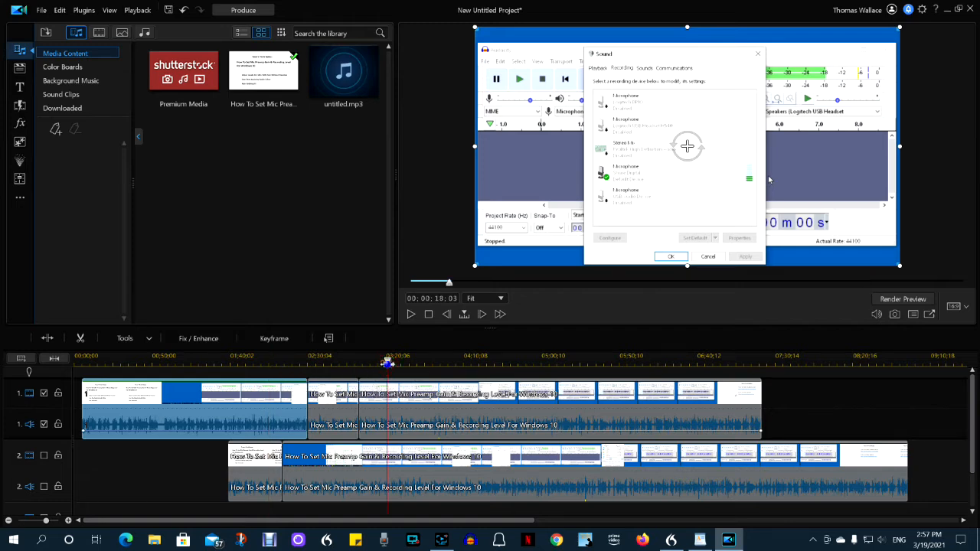
left_click(517, 360)
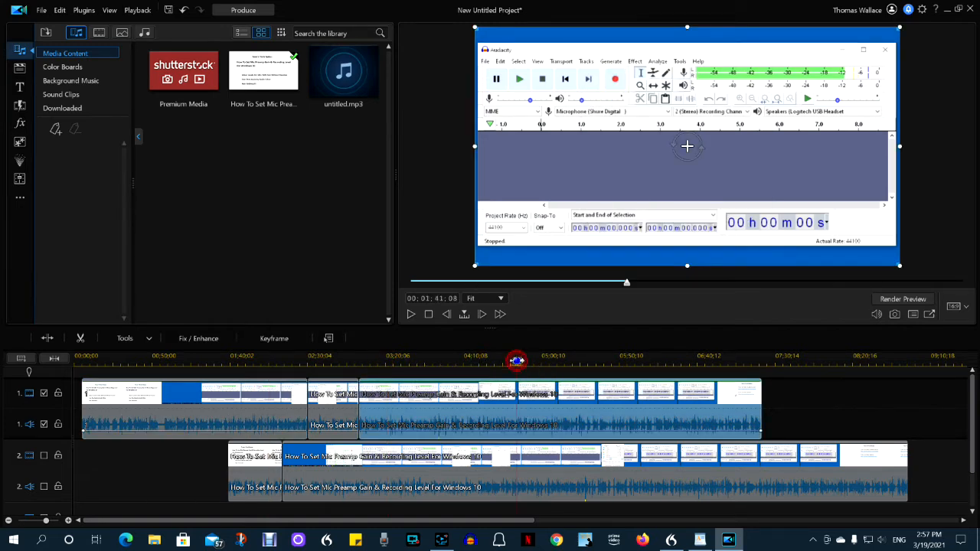
left_click(230, 360)
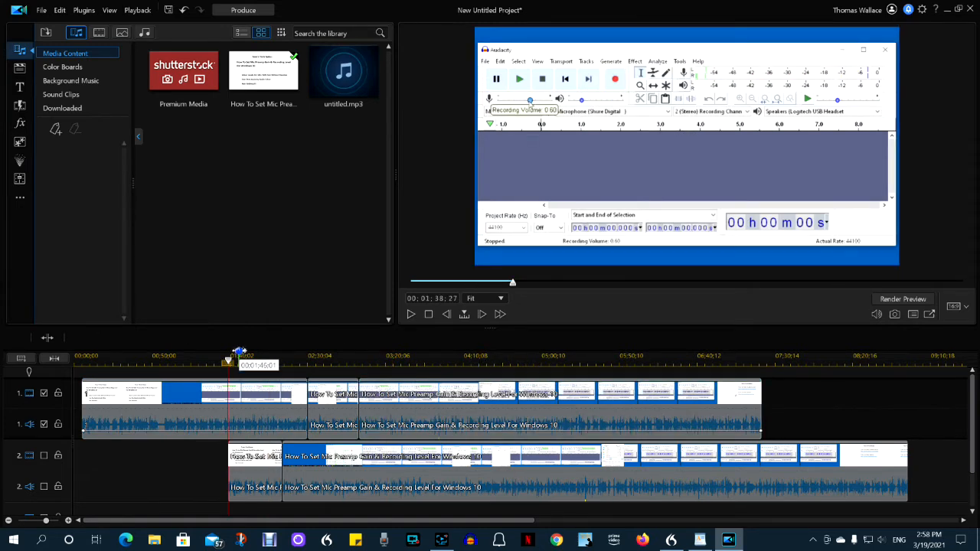
- With no clip selected, split the clips on both tracks at 00;03;39;03 in the movie
left_click(394, 426)
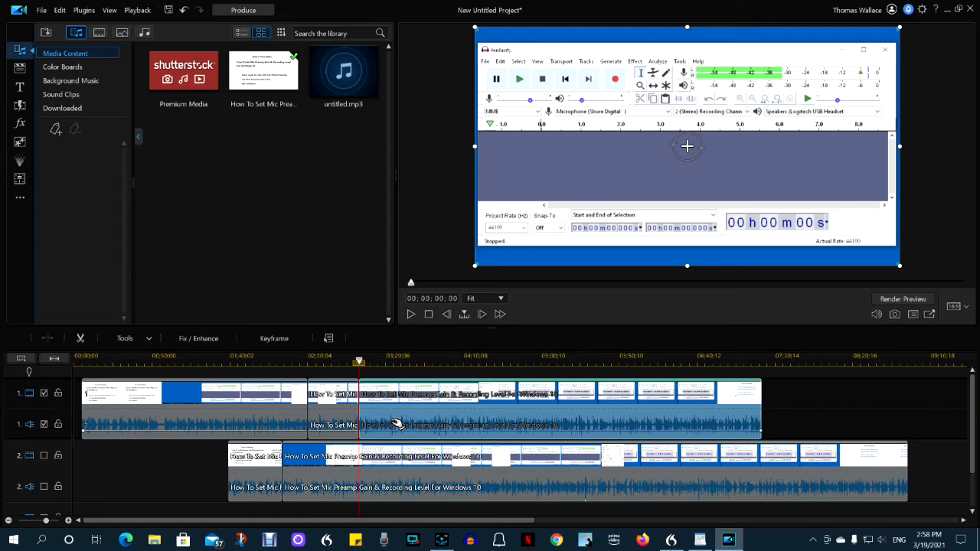
left_click(145, 472)
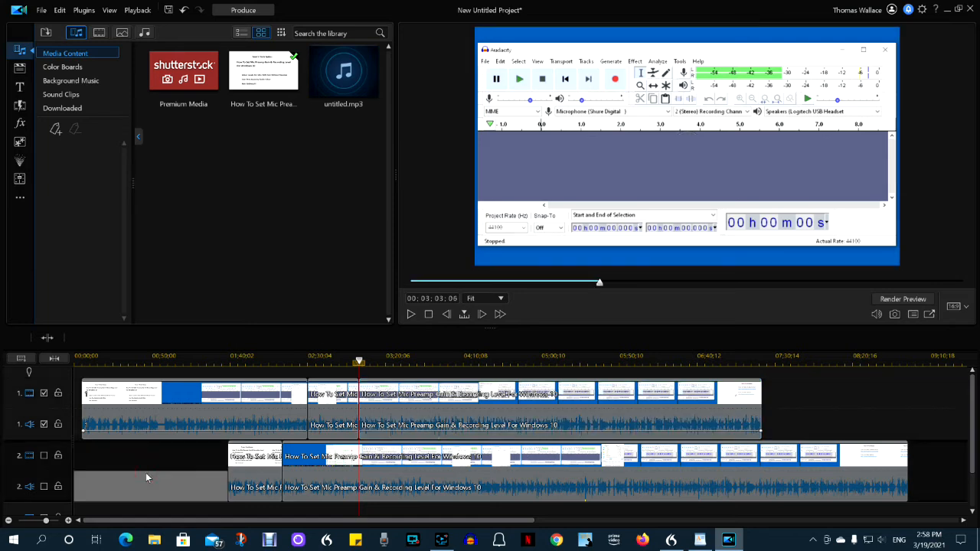
left_click_drag(603, 288, 641, 289)
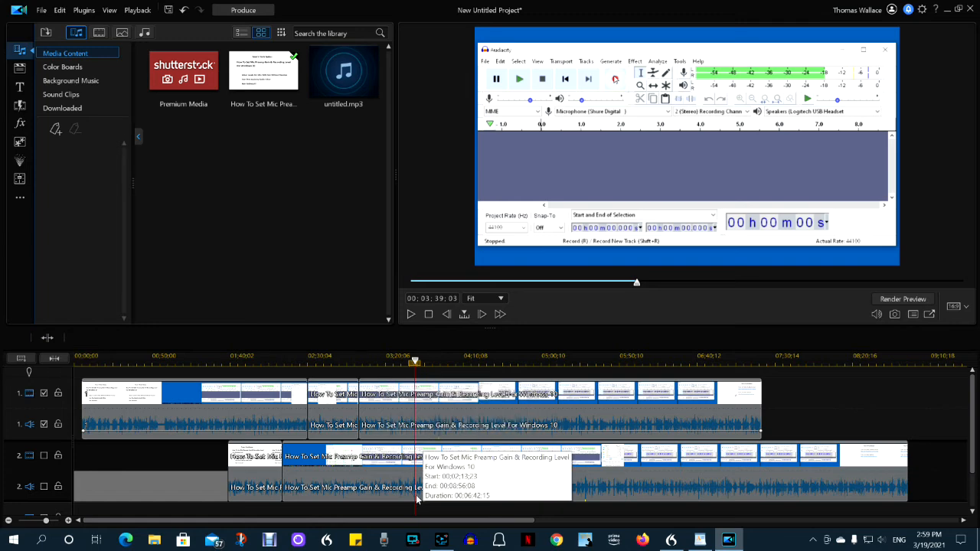
key("ctrl+t")
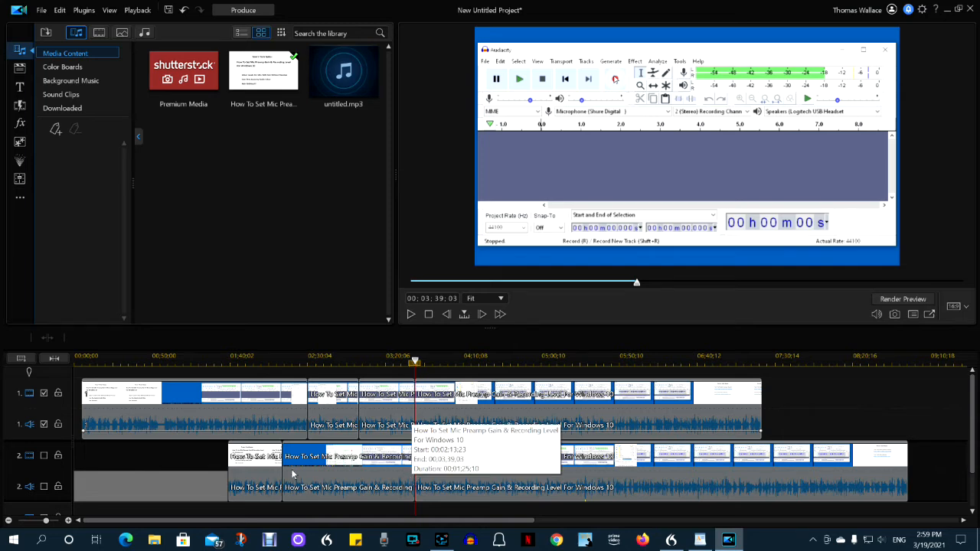
- Split only the first clip on track 2 at the 00;01;54;26 movie position
left_click(254, 389)
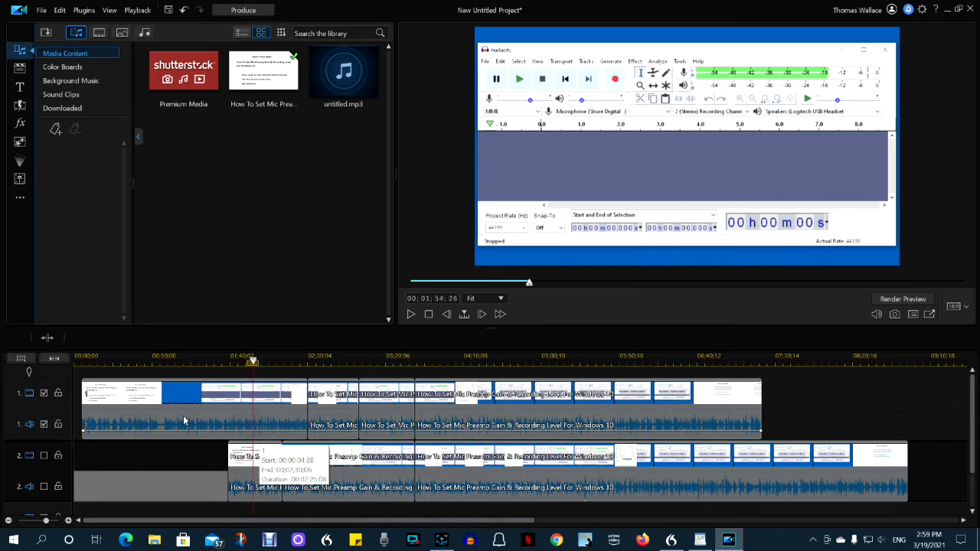
left_click(257, 484)
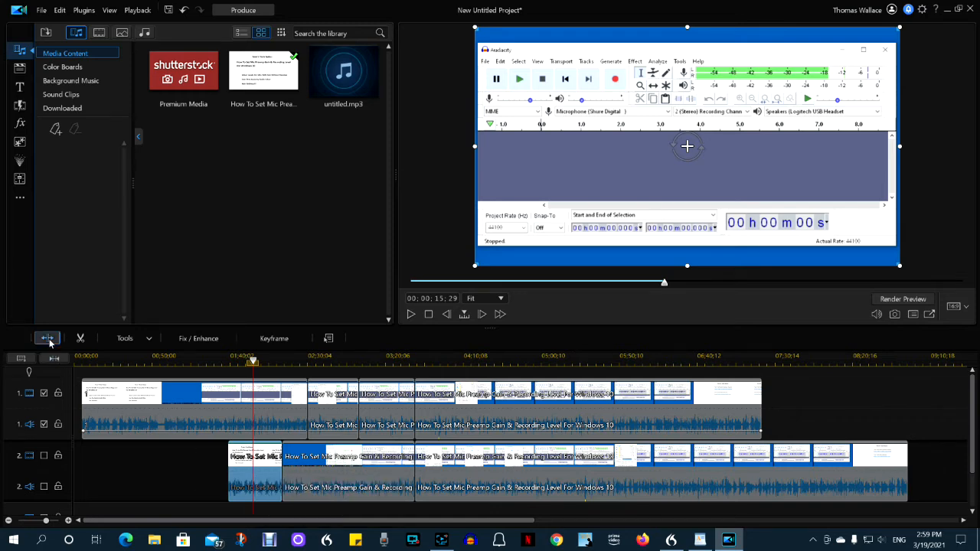
left_click(79, 340)
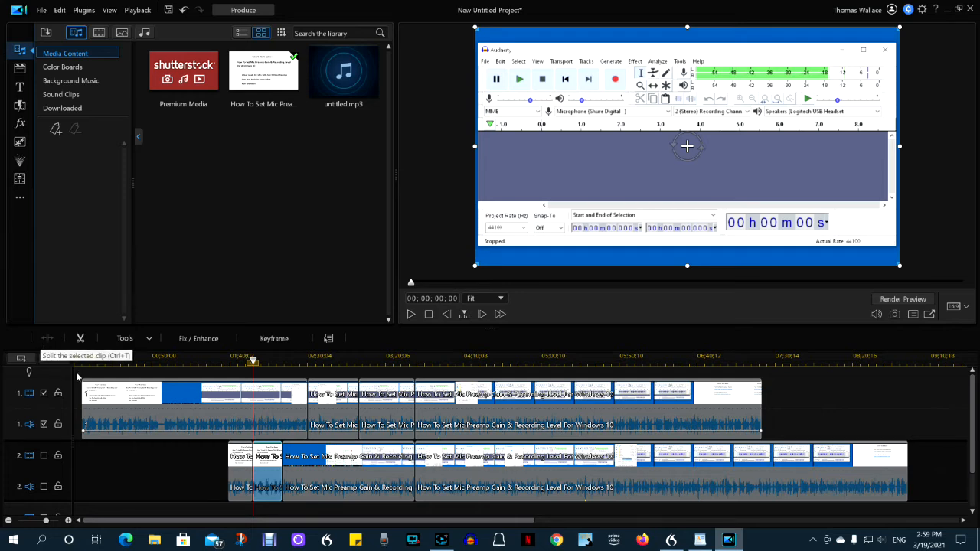
- Move the playhead to 00;02;11;12, select the second clip on track 2, and return to movie playback with nothing selected
left_click(278, 362)
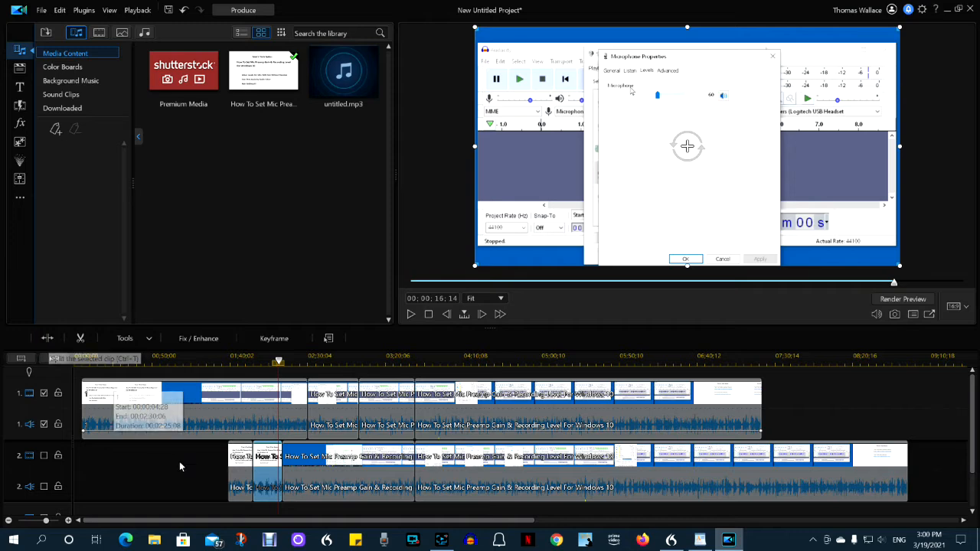
left_click(274, 460)
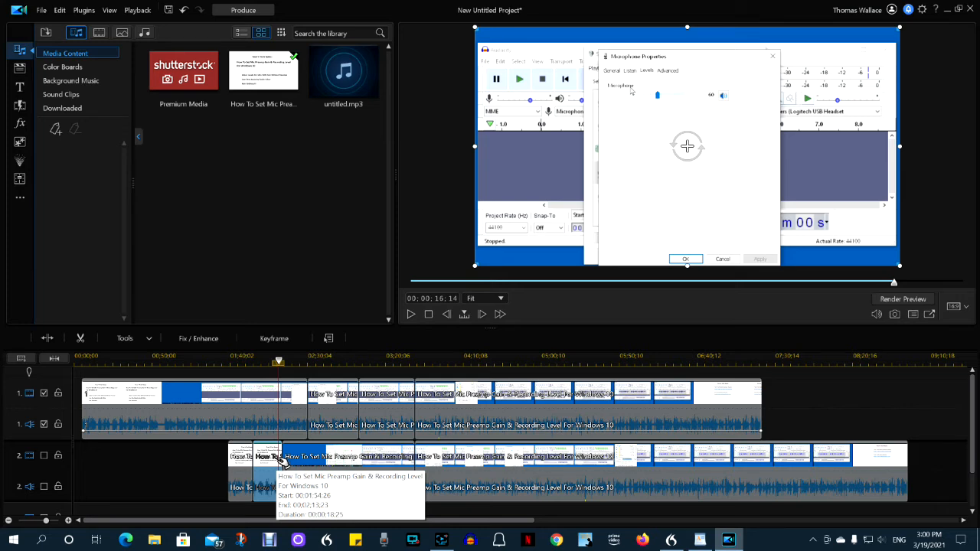
left_click(169, 467)
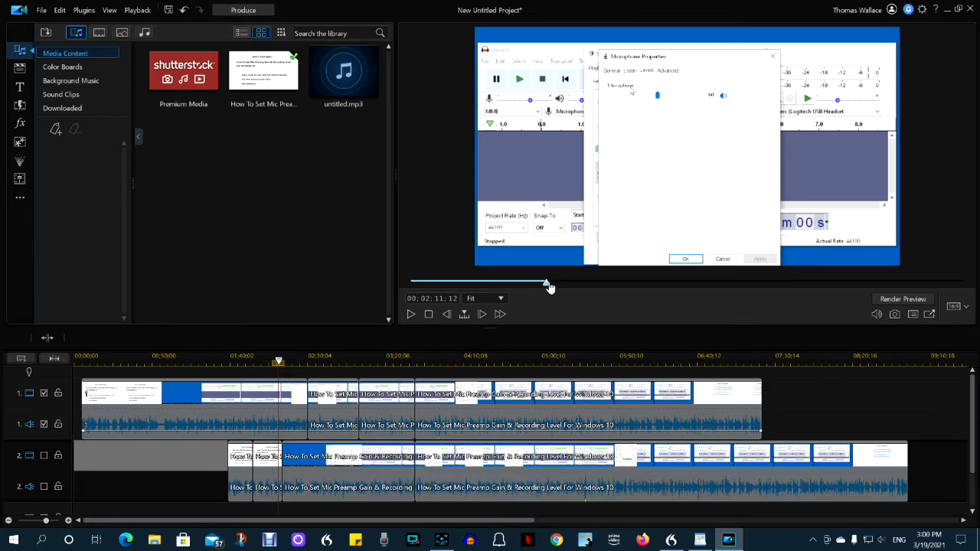
- Split both tracks at the 00;01;45;24 movie position, and split only the first clip on track 1 at its 00;00;54;02 clip position
left_click_drag(549, 286, 519, 285)
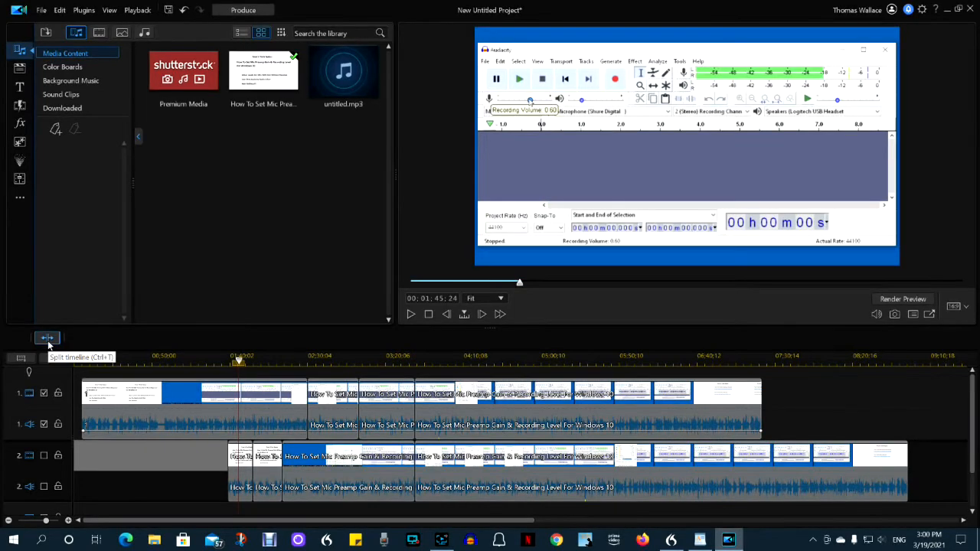
left_click(49, 341)
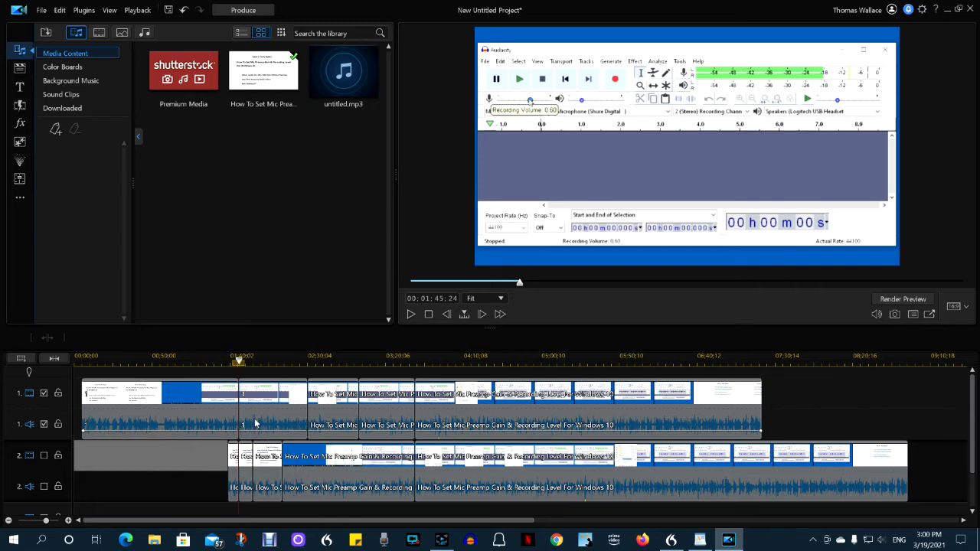
left_click(163, 403)
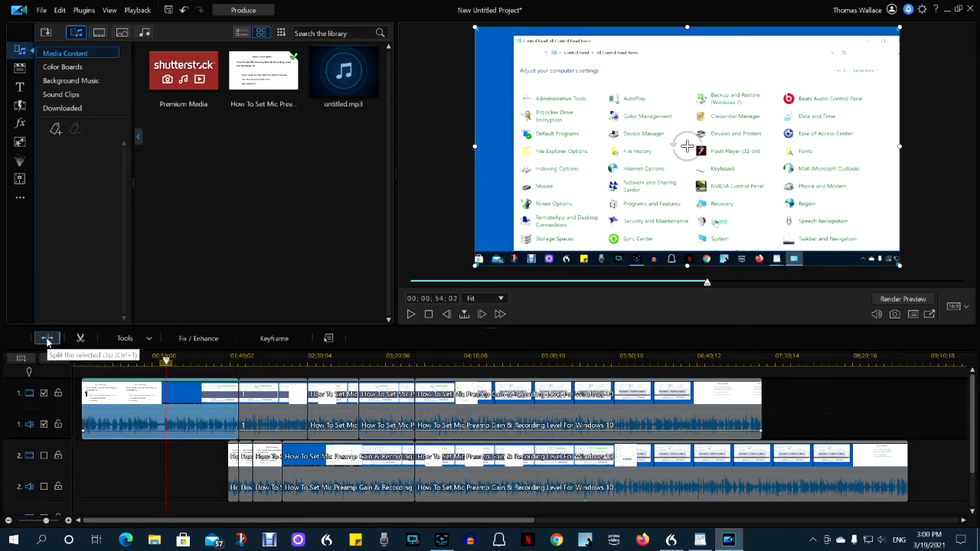
left_click(47, 340)
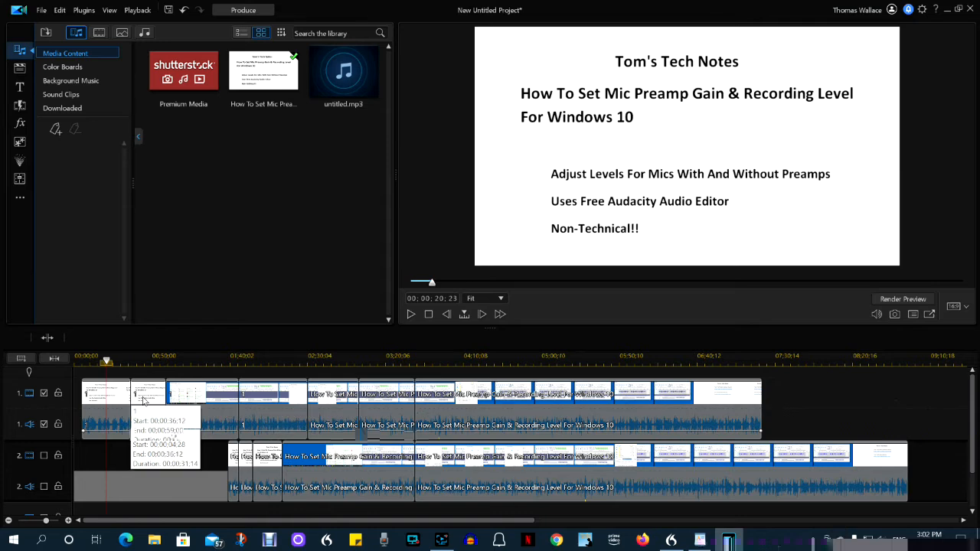
- Combine the adjacent split clips at the start of track 1 into a single clip
left_click_drag(116, 451, 141, 429)
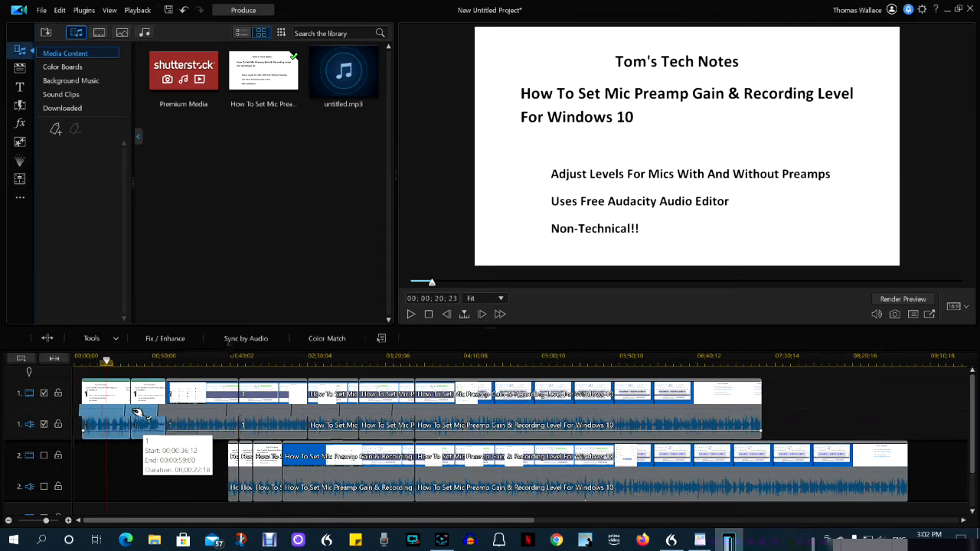
right_click(136, 414)
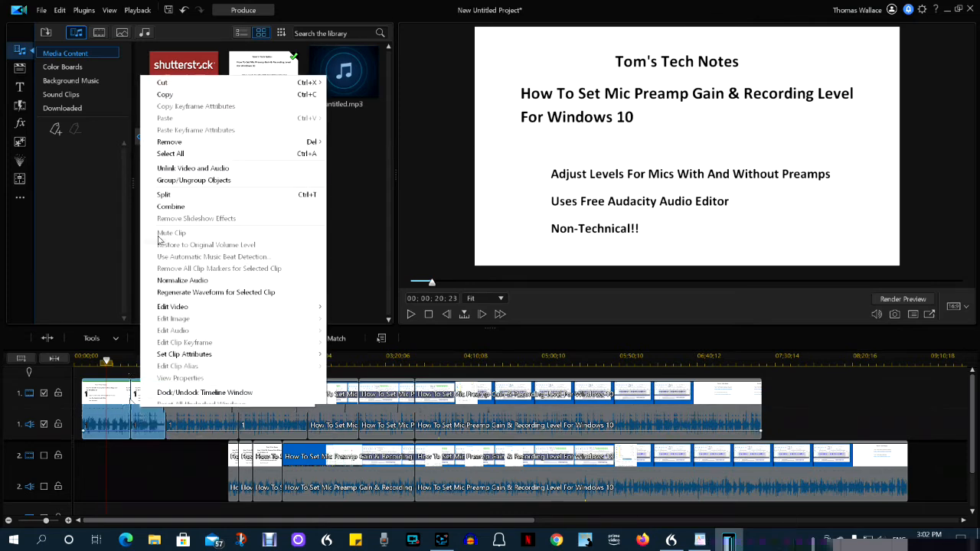
left_click(180, 206)
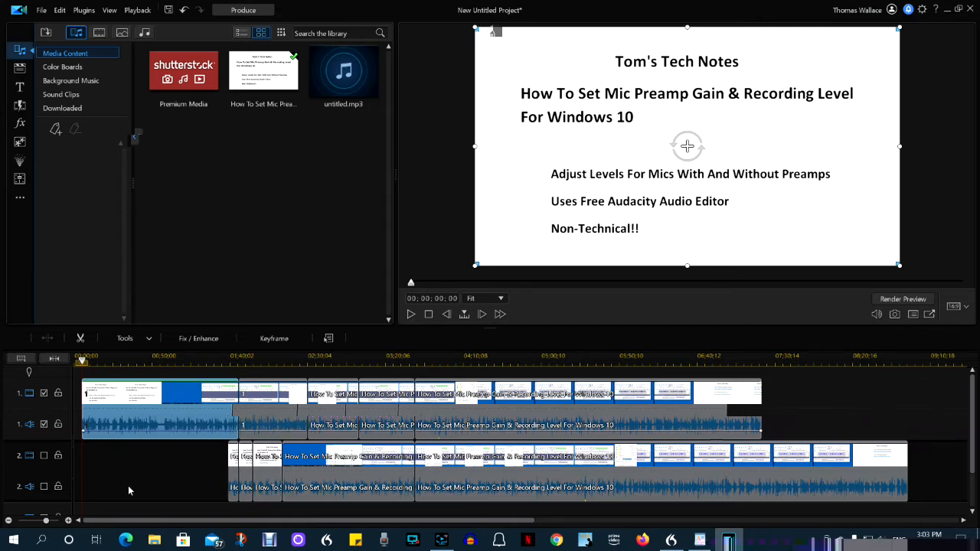
- Remove the third clip on track 1 with the option that fills the gap and moves all clips
left_click(346, 417)
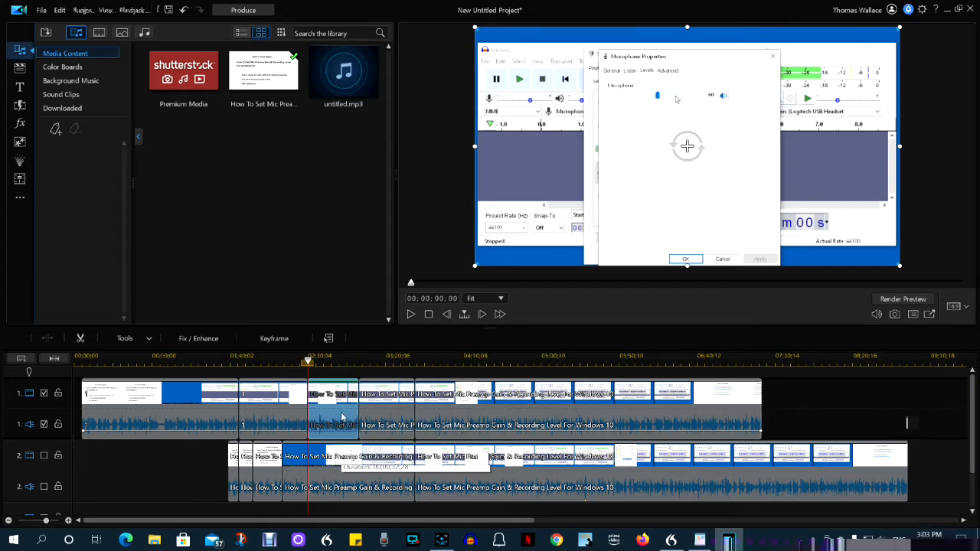
right_click(341, 417)
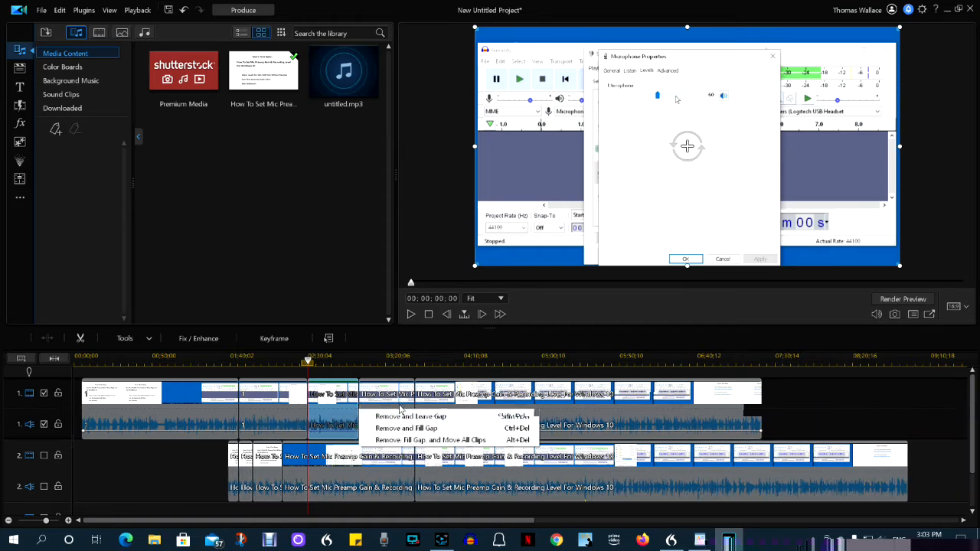
left_click(475, 447)
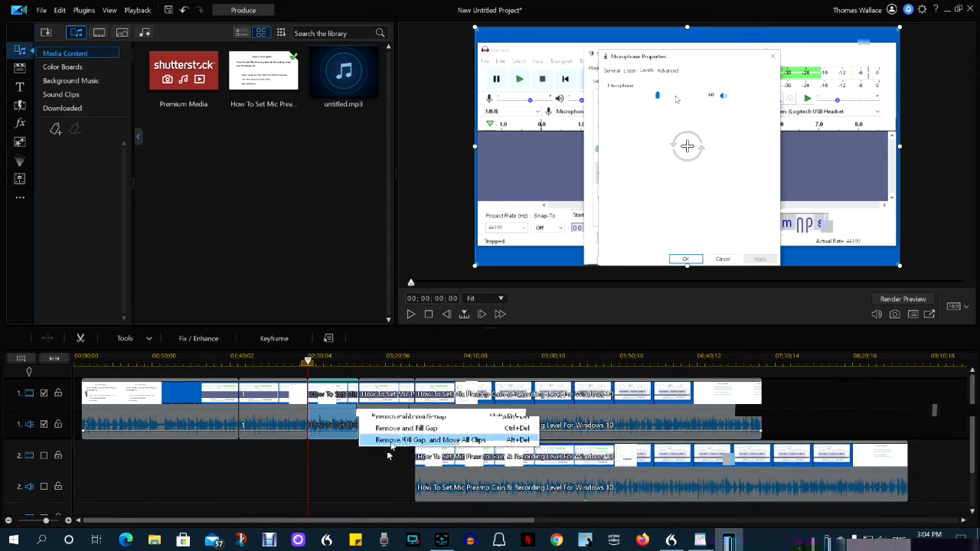
left_click(418, 441)
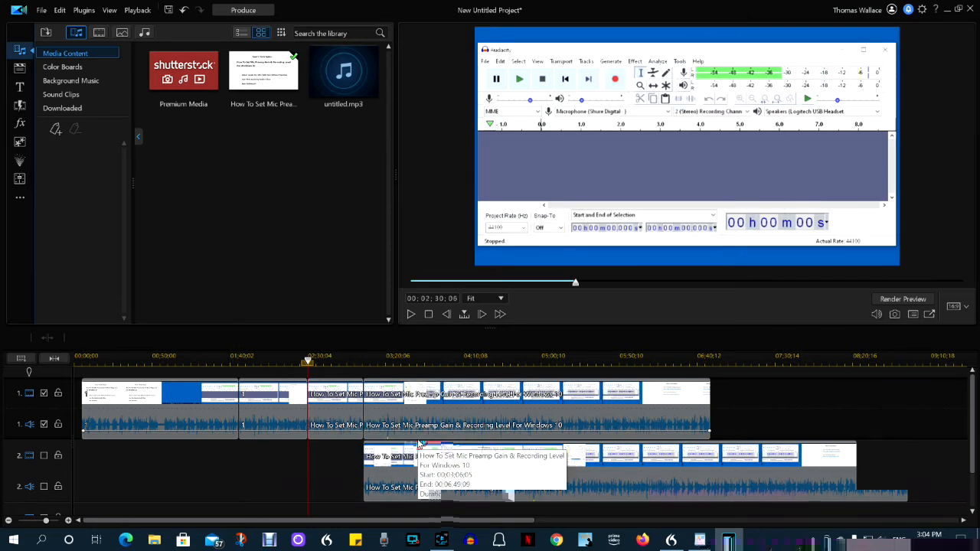
- Move the first clip on track 1 into the long last clip on the same track, trying Overwrite and settling on Insert
left_click(154, 418)
left_click_drag(135, 417, 563, 422)
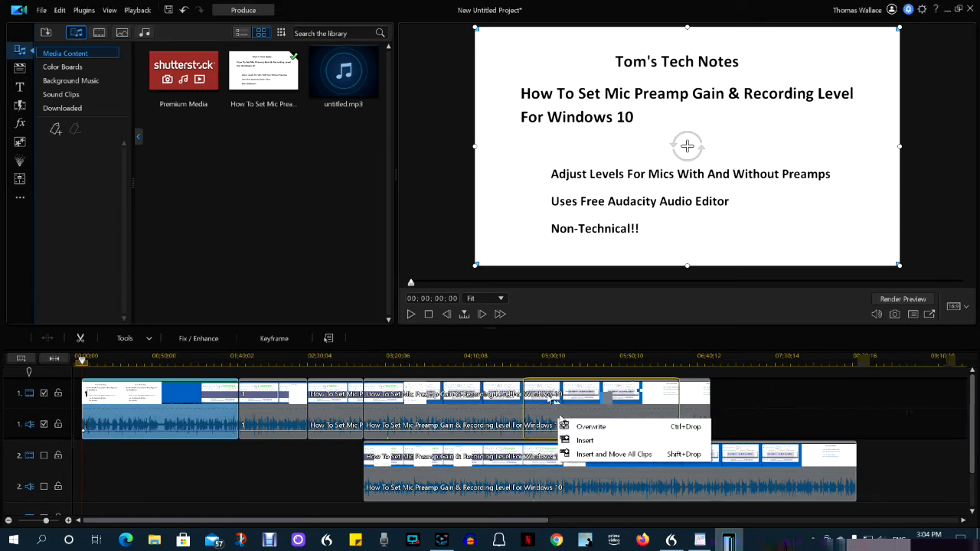
left_click(609, 428)
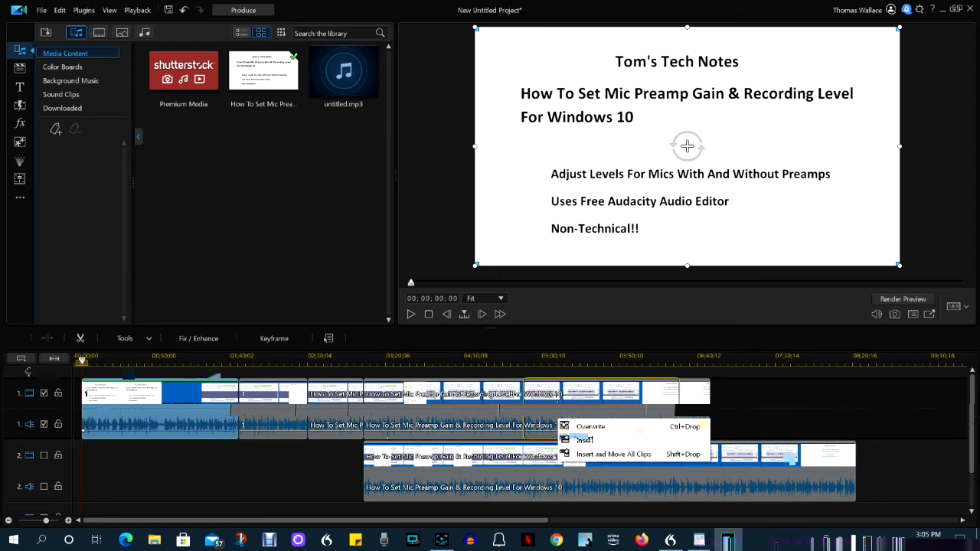
left_click(584, 440)
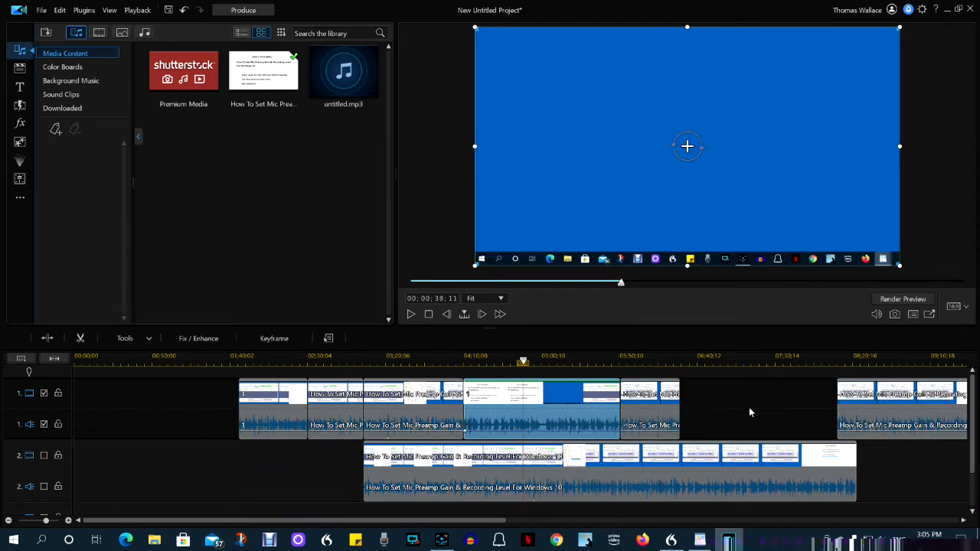
- Delete the gap before the last clip on track 1, and move that clip to start at 00;07;34;24
left_click(749, 407)
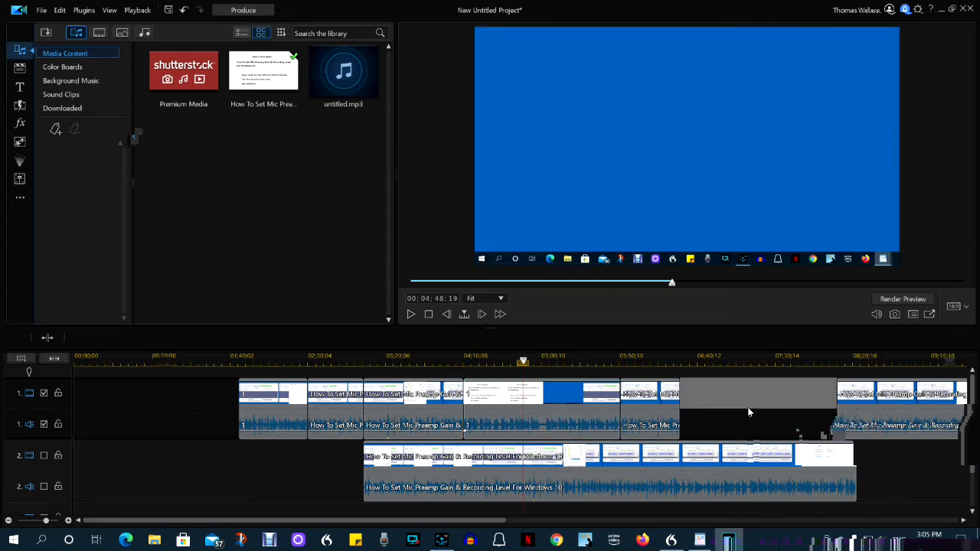
key("Delete")
left_click(651, 417)
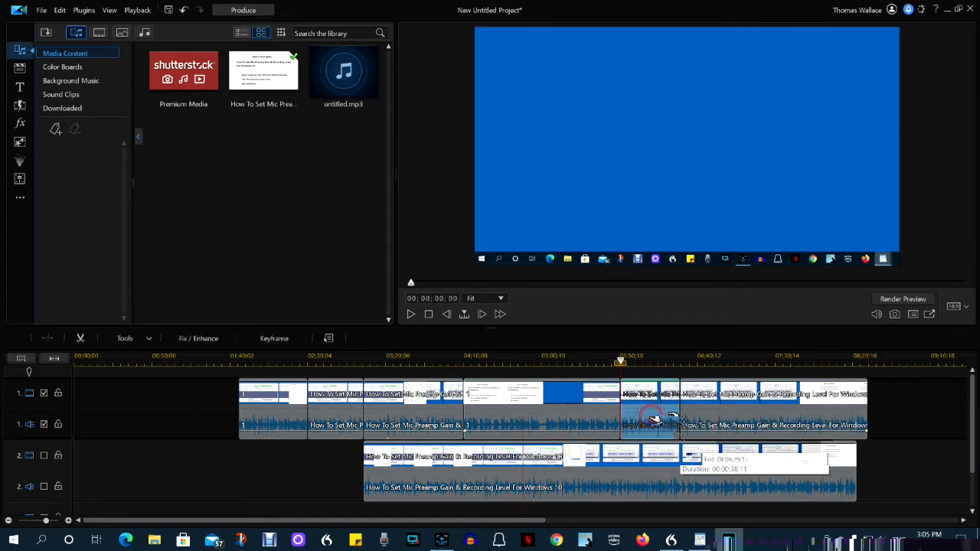
left_click_drag(720, 416, 822, 416)
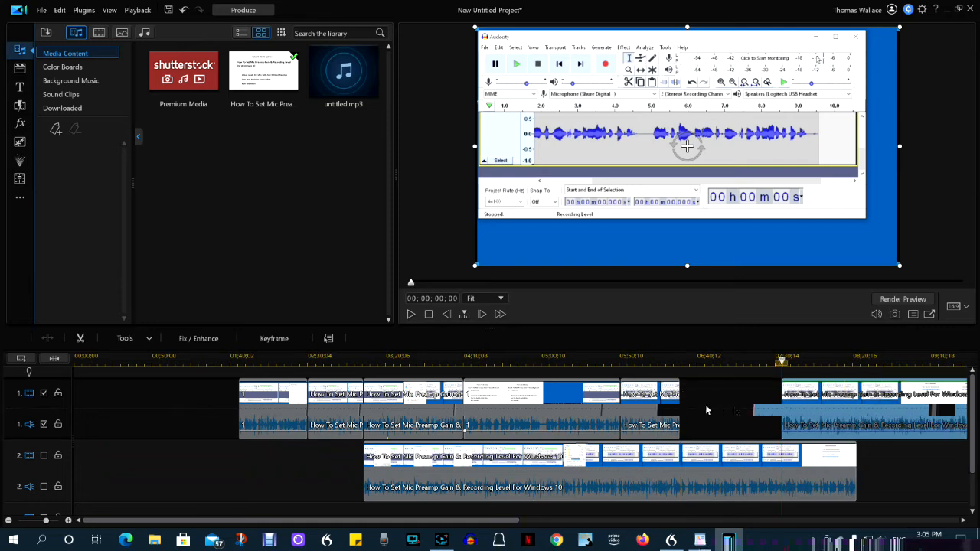
- Bring up the gap-removal options for the empty space before the last clip on track 1, and dismiss them without choosing one
right_click(737, 405)
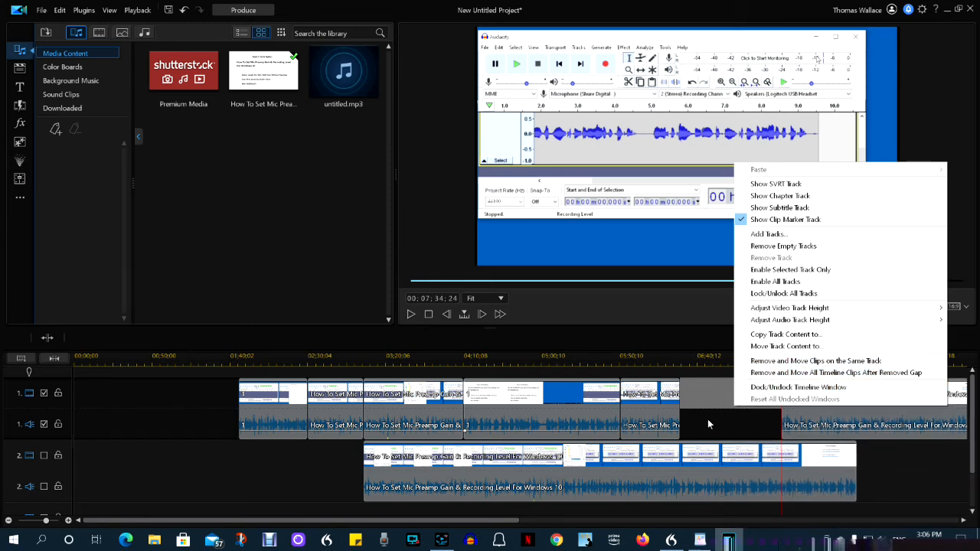
left_click(814, 413)
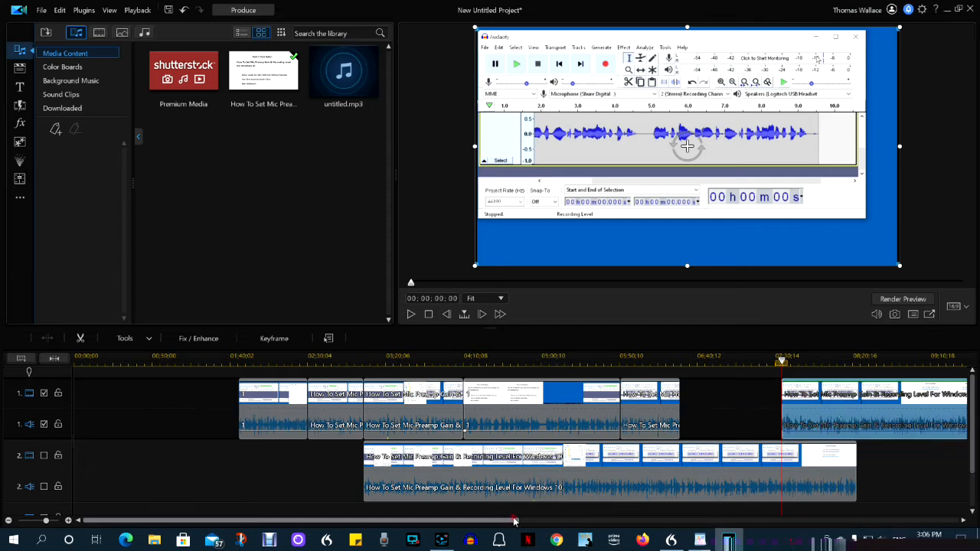
- Move the last two clips on track 1 together back against the preceding clip, and try dropping them slightly overlapping it
left_click_drag(515, 520, 634, 521)
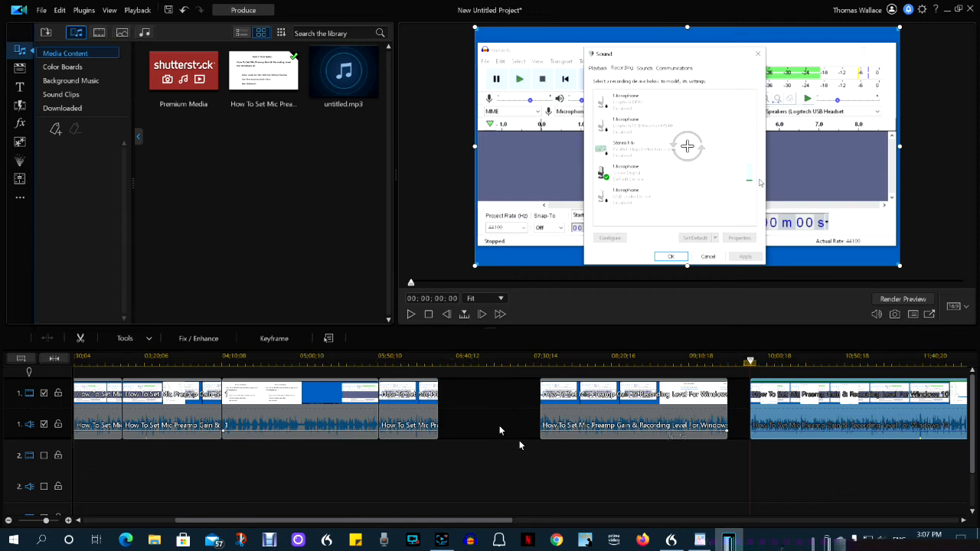
left_click_drag(508, 391, 833, 439)
left_click_drag(587, 409, 494, 427)
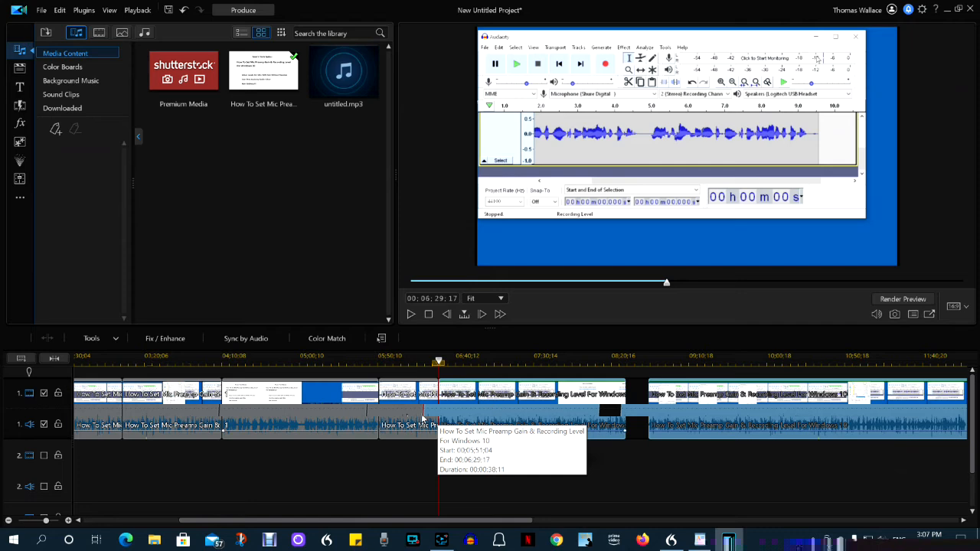
mouse_move(468, 408)
left_mouse_down()
mouse_move(479, 412)
mouse_move(457, 418)
left_mouse_up()
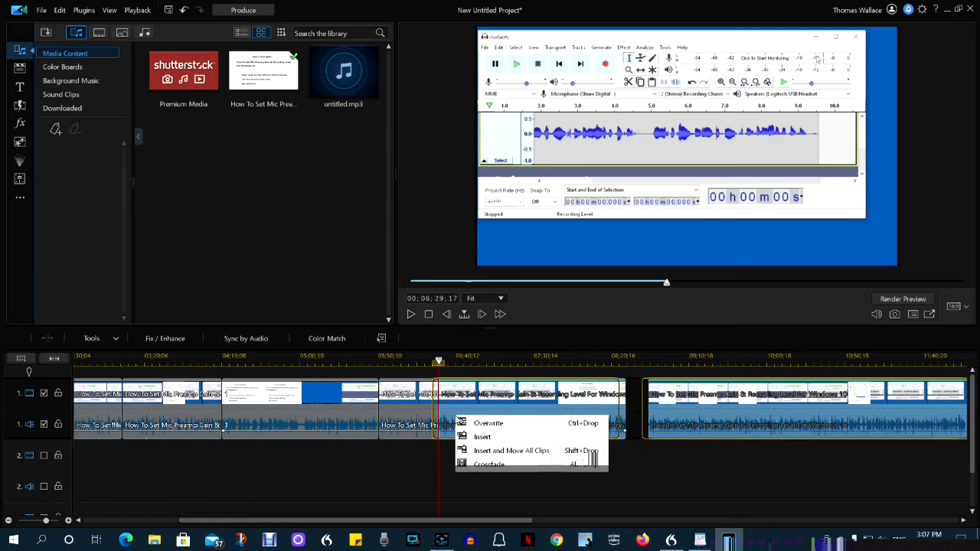
mouse_move(462, 412)
left_mouse_down()
mouse_move(486, 414)
mouse_move(475, 418)
left_mouse_up()
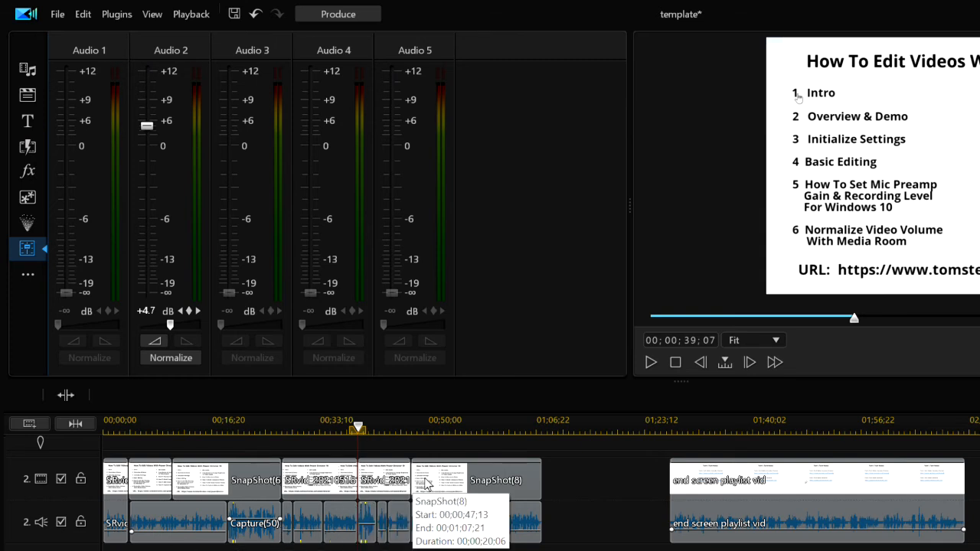
- Open the list of additional rooms in the template project
left_click(33, 281)
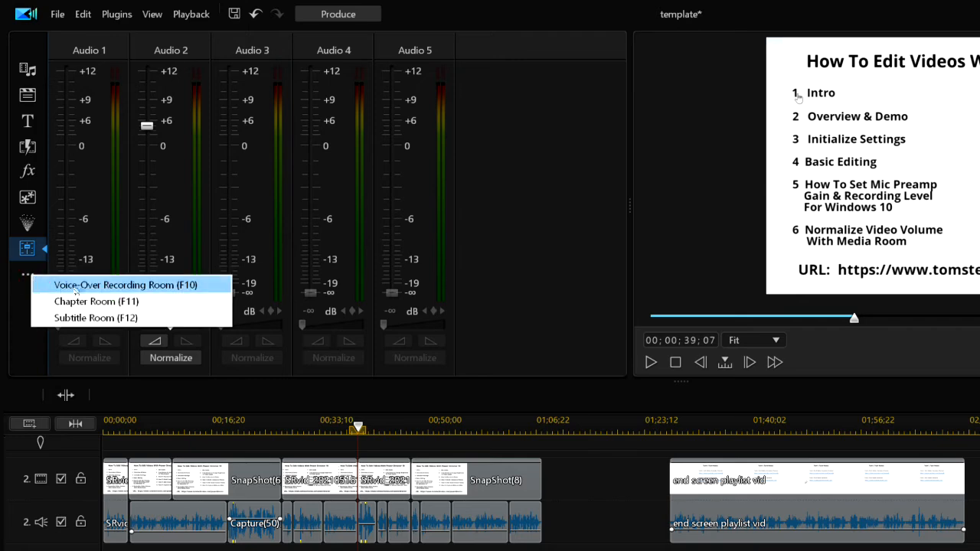